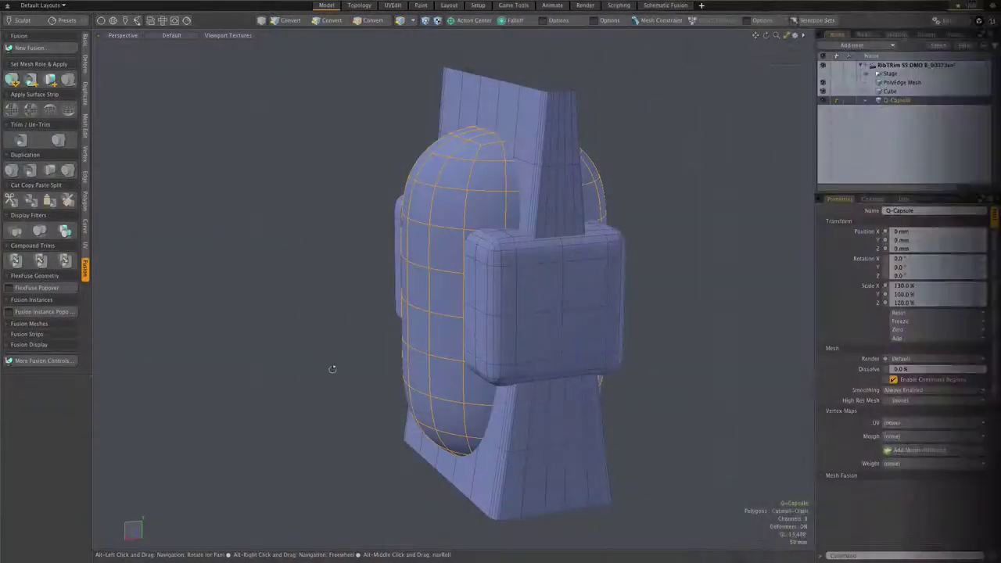
Step: Select the Q-Capsule mesh and create a new Fusion Item from it with New Fusion with Selected Meshes
left_click_drag(332, 368, 569, 333, "alt")
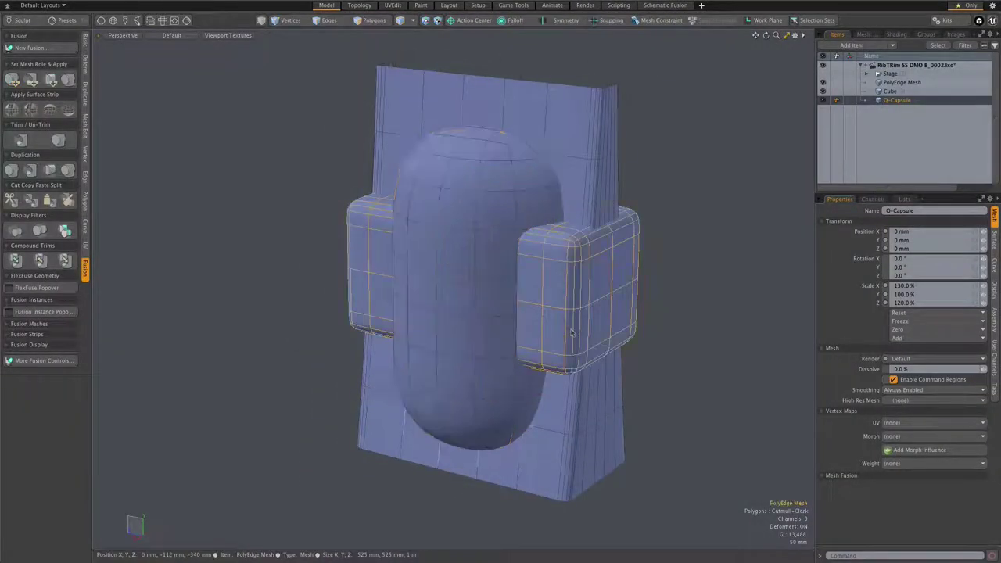
left_click(569, 333)
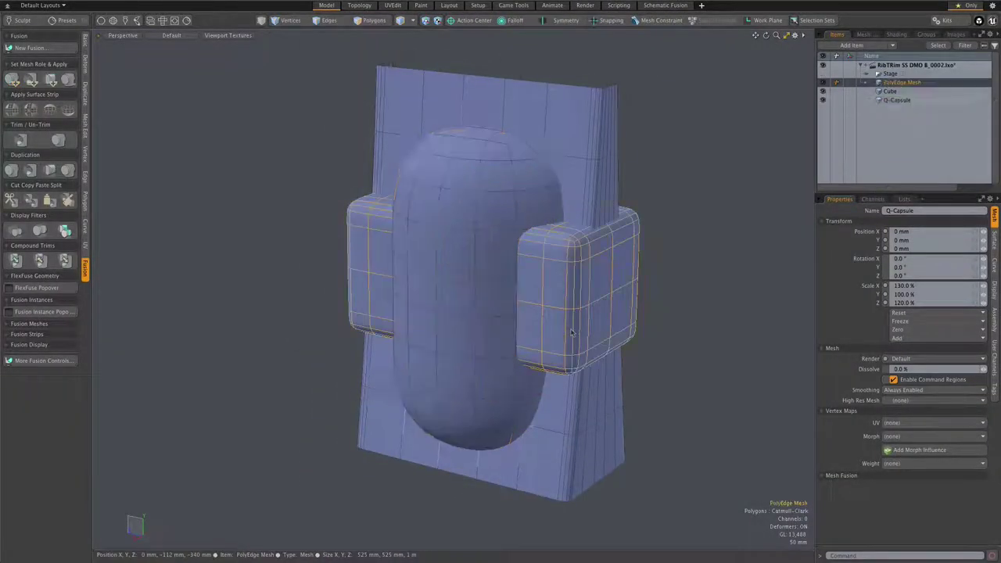
left_click(584, 391)
left_click_drag(666, 342, 670, 365, "alt")
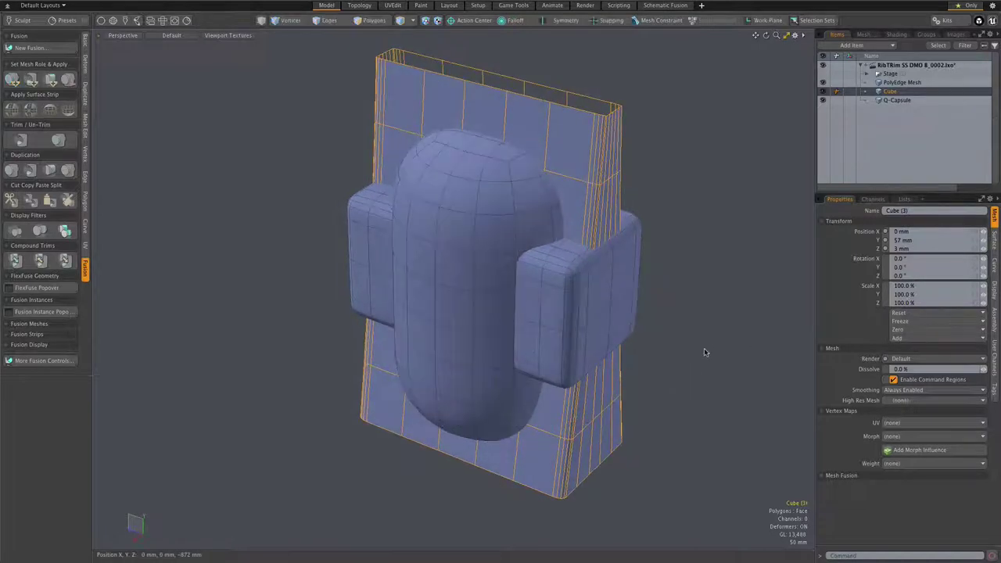
left_click(452, 307)
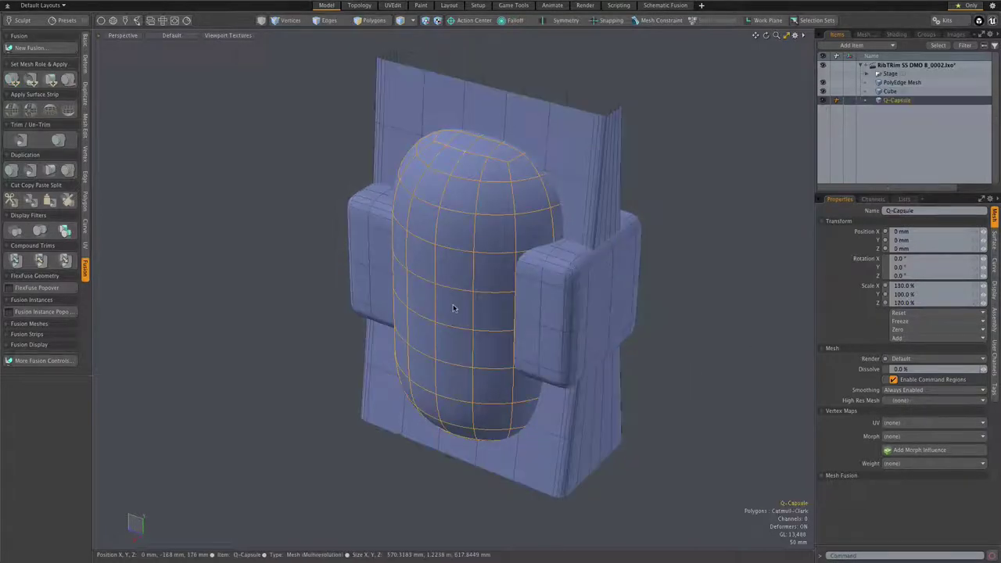
left_click(35, 51)
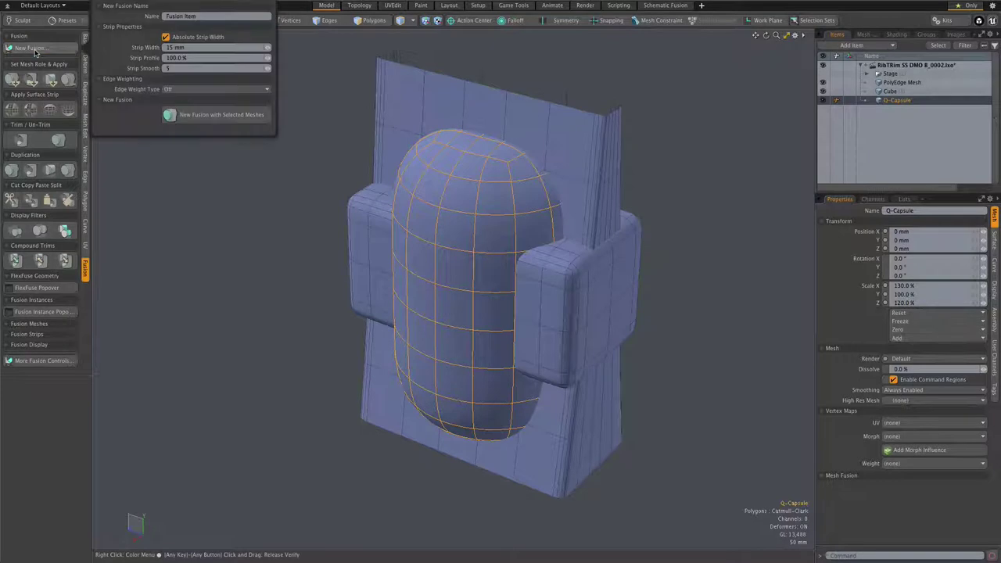
left_click(238, 118)
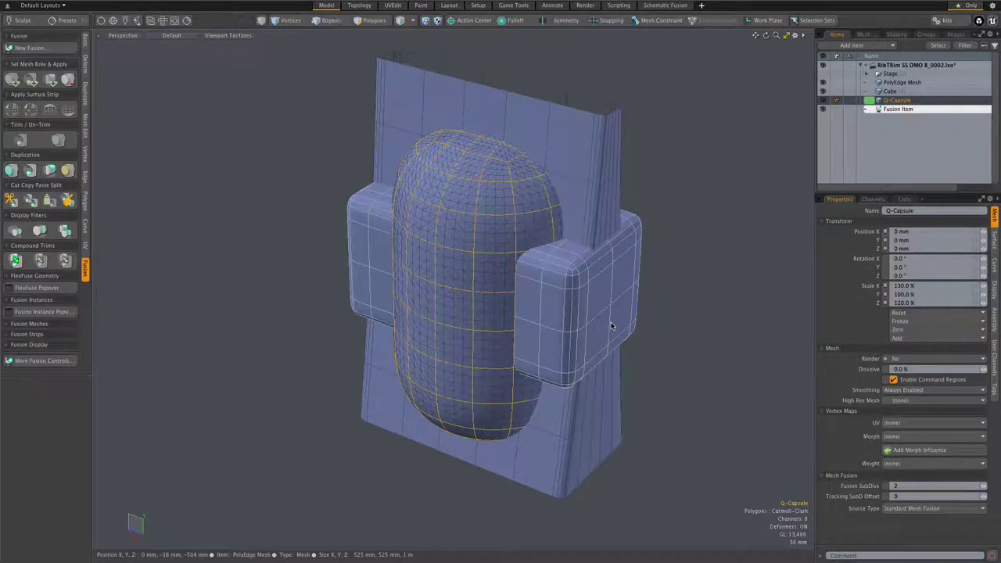
Step: Apply the PolyEdge Mesh and Cube as two-sided subtractive surface strips with miter topology
left_click(612, 325, "shift")
left_click(585, 182, "shift")
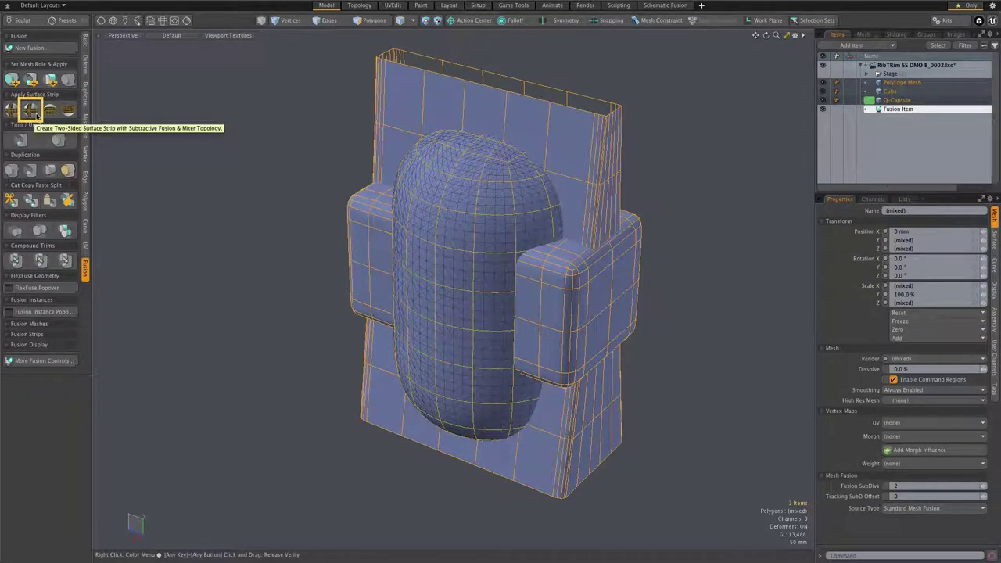
left_click(36, 114)
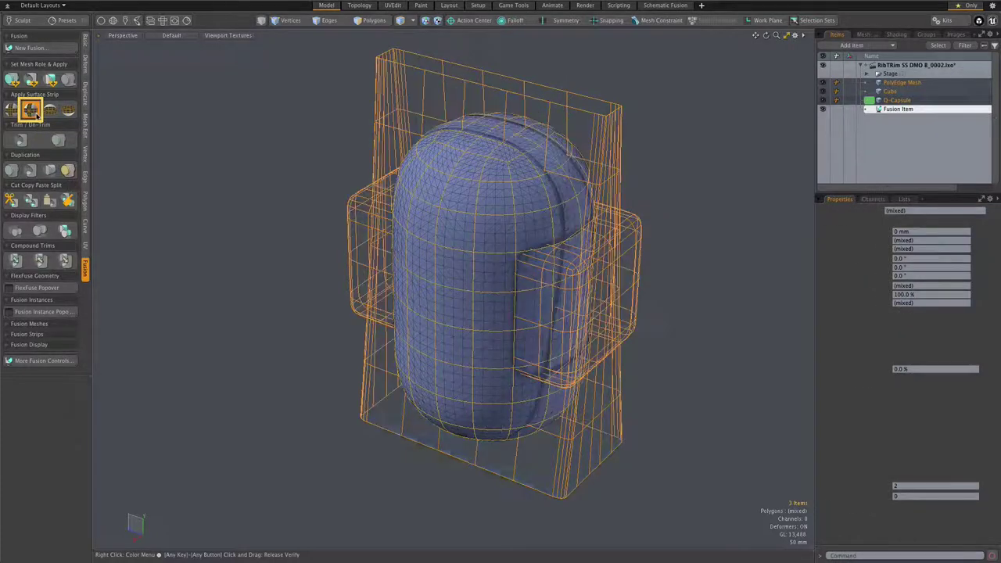
scroll(613, 283, "up", 5)
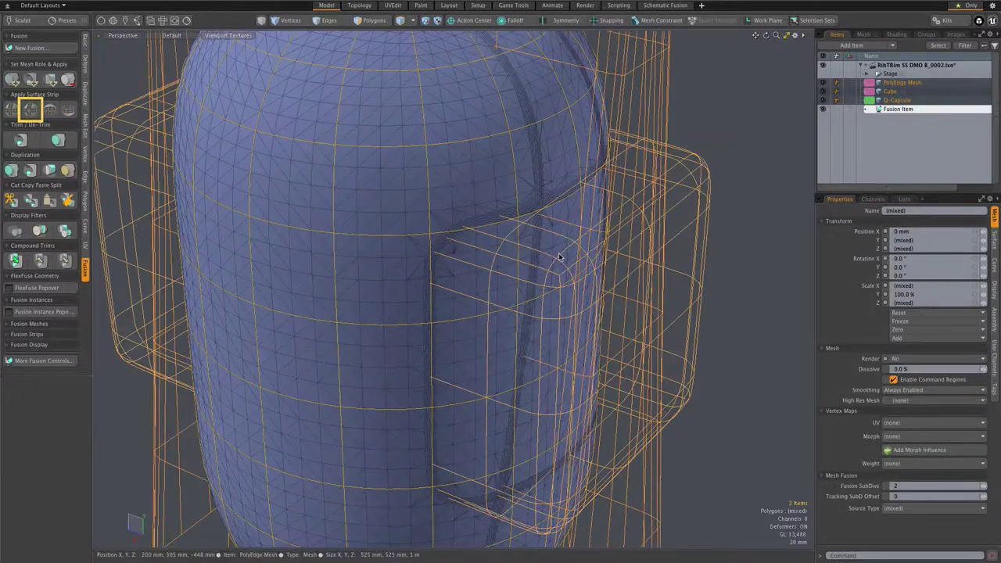
scroll(567, 226, "up", 5)
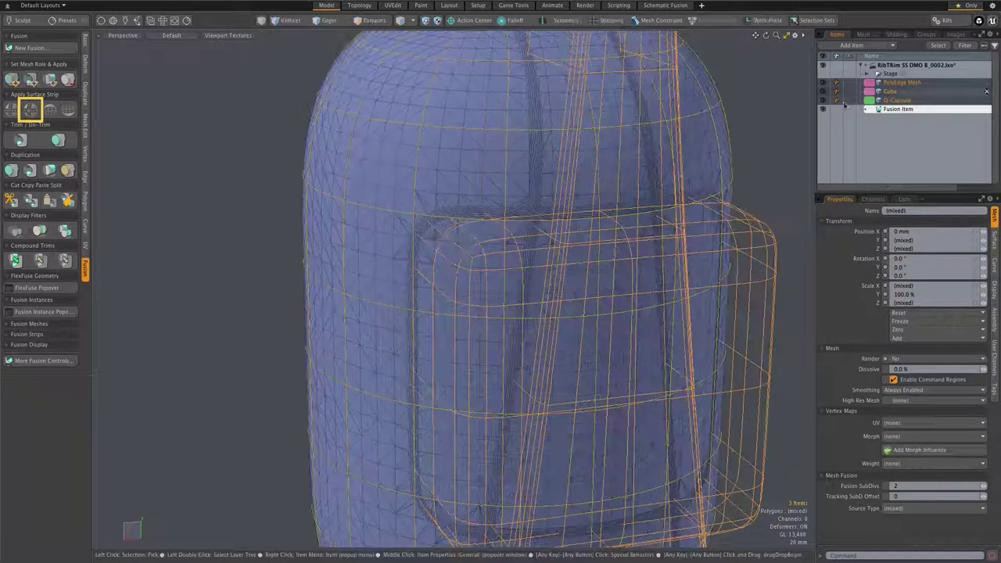
key("space")
mouse_move(585, 280)
left_mouse_down("alt")
mouse_move(626, 280)
mouse_move(593, 280)
mouse_move(598, 305)
mouse_move(599, 290)
left_mouse_up("alt")
scroll(541, 313, "up", 5)
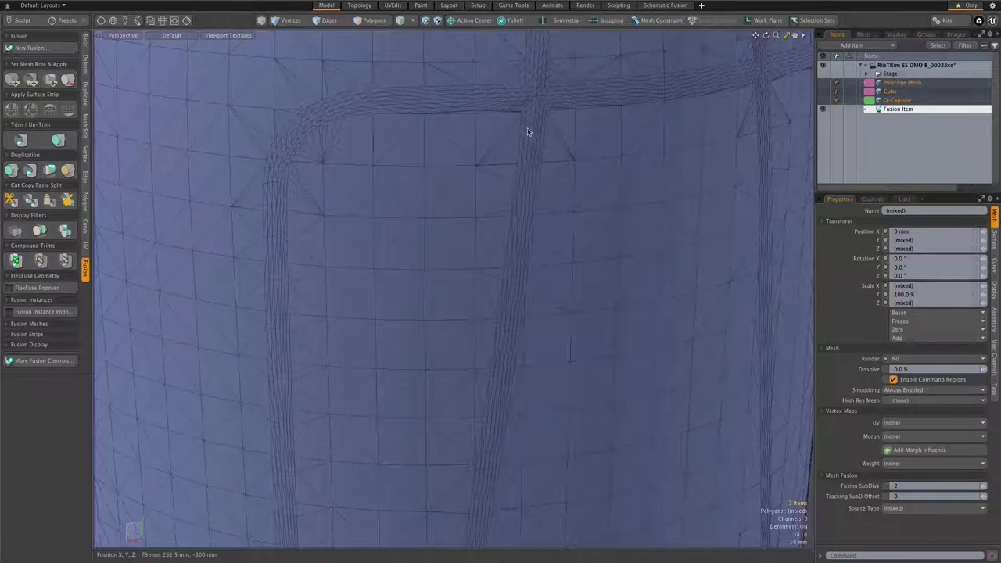
Step: Raise the Fusion Item's Strip Rows from 3 to 4 and set Corner Rounding to 8
left_click(922, 109)
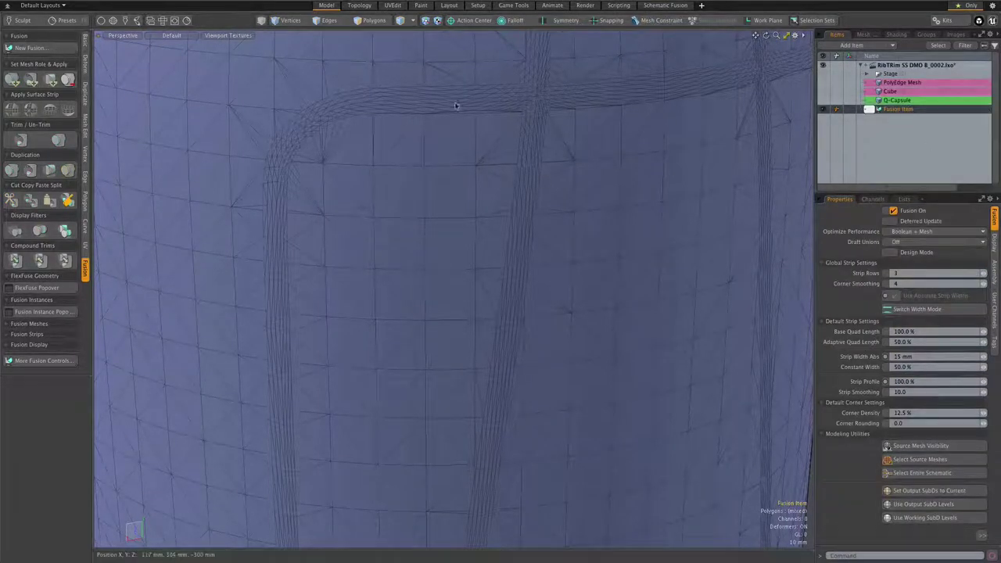
left_click(984, 274)
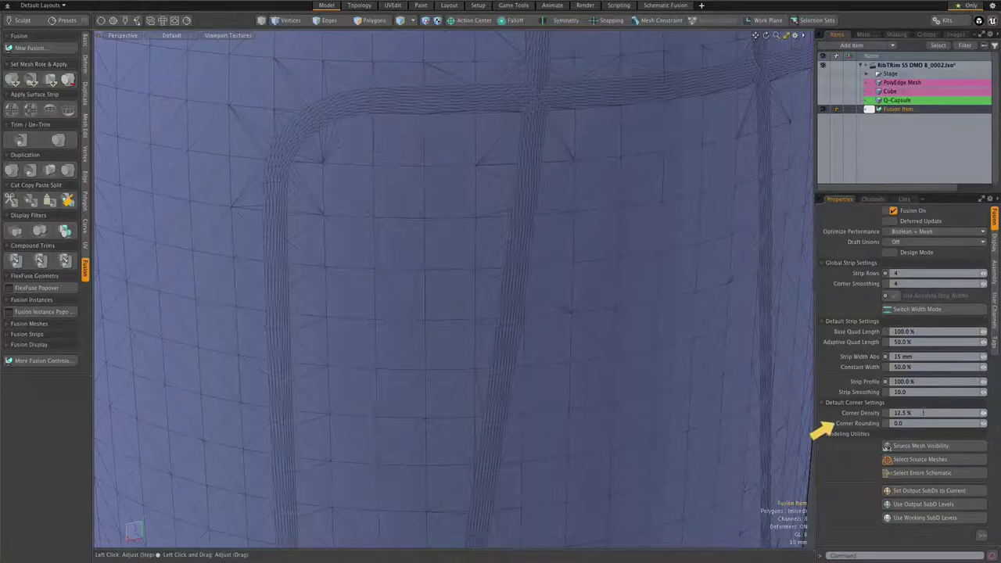
left_click(915, 422)
double_click(914, 422)
type("8")
key("Return")
scroll(554, 116, "up", 3)
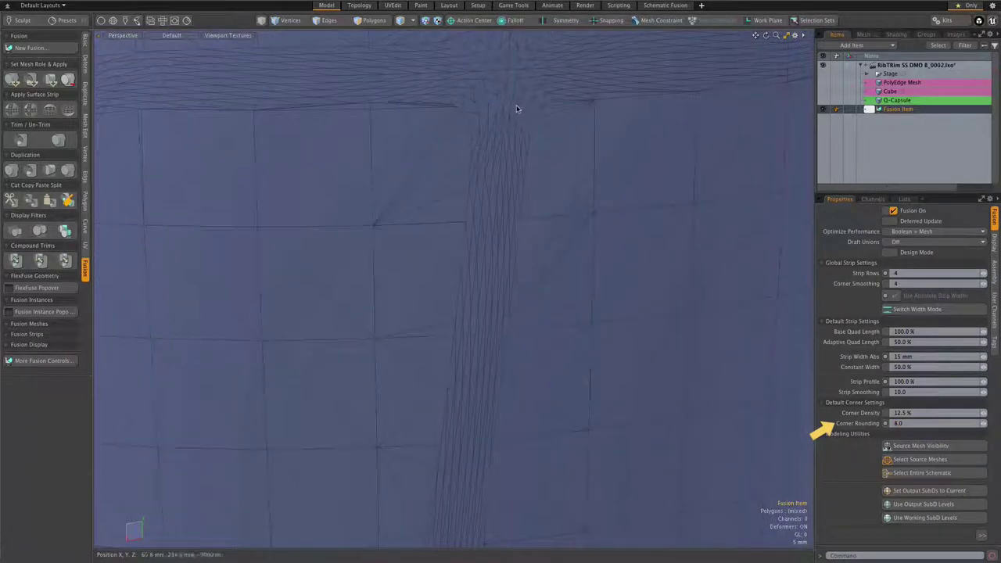
scroll(539, 114, "down", 3)
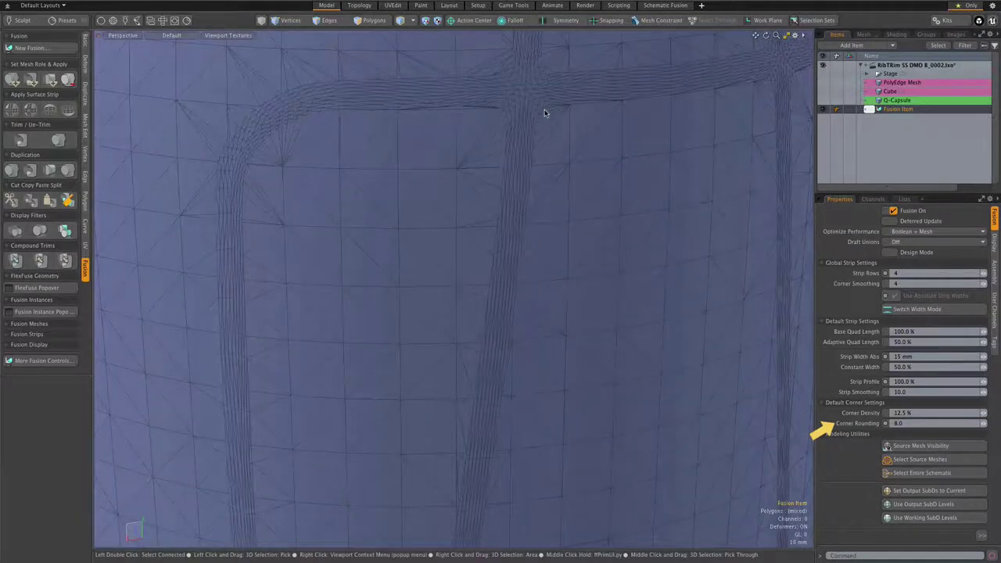
scroll(544, 113, "down", 4)
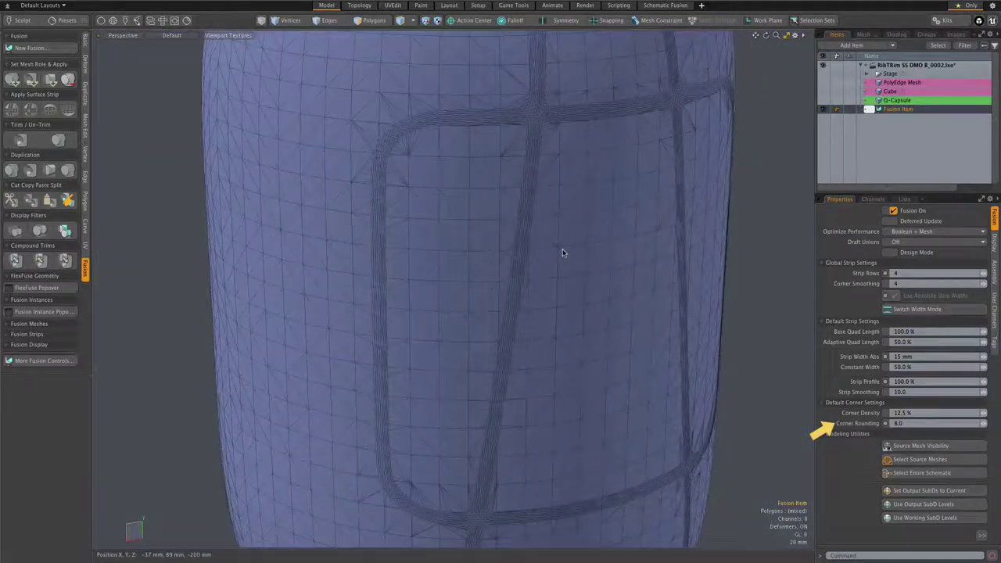
scroll(562, 251, "down", 1)
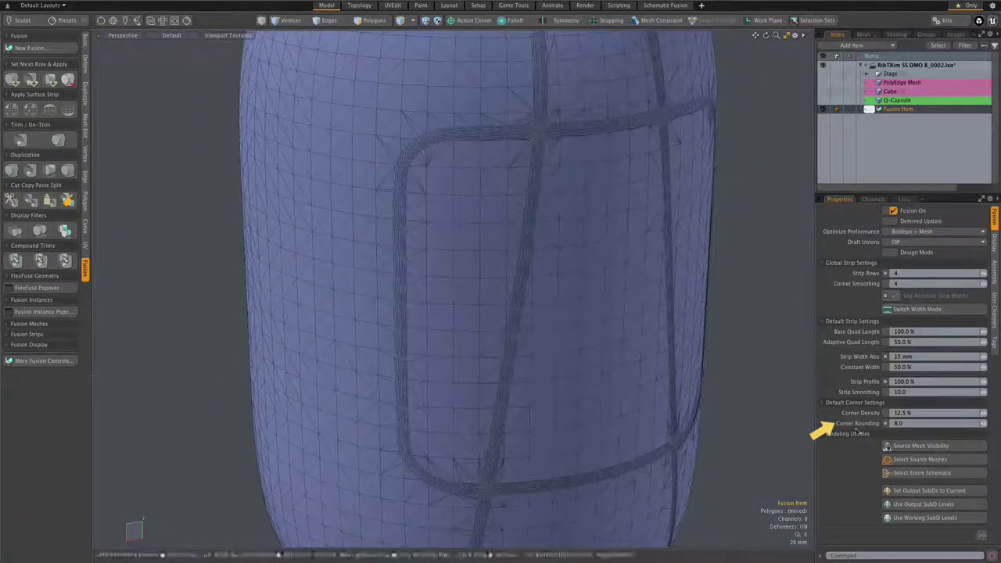
Step: Set the fusion Mesh Mode to Airtight Final w/Parts
left_click(843, 434)
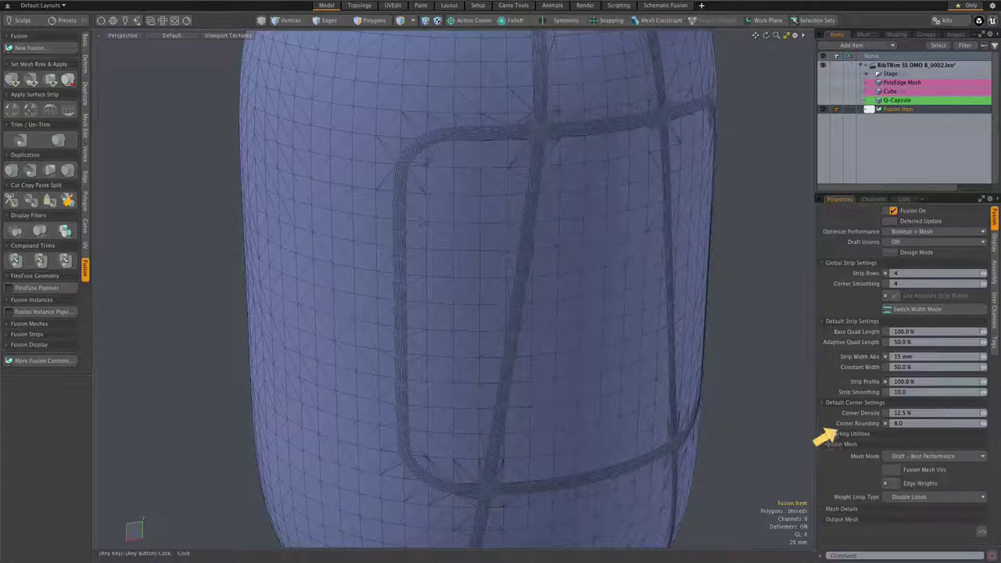
left_click(909, 458)
left_click(923, 482)
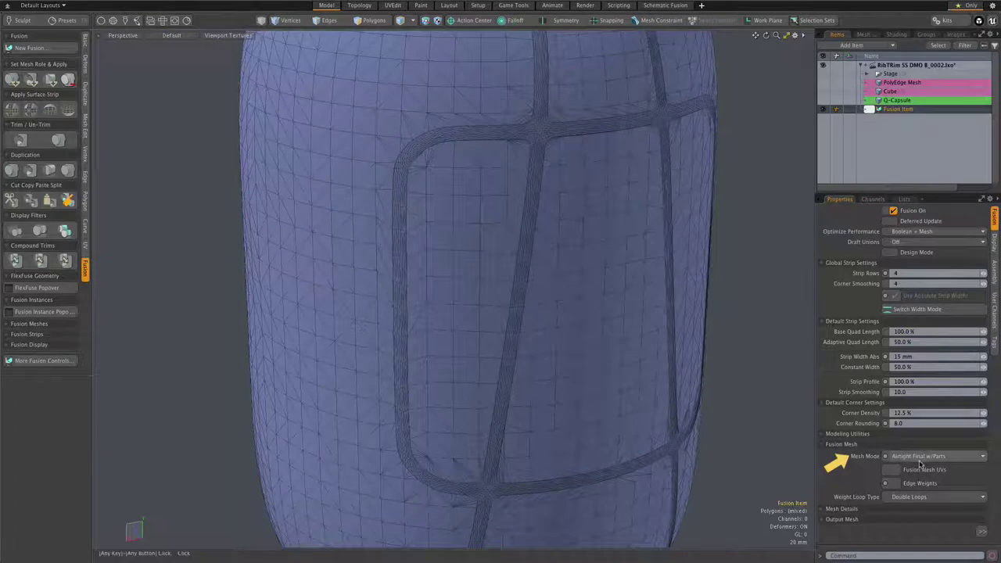
Step: Enable Relax Mesh Topo with 4 iterations, toggling it off and on to compare
left_click(823, 508)
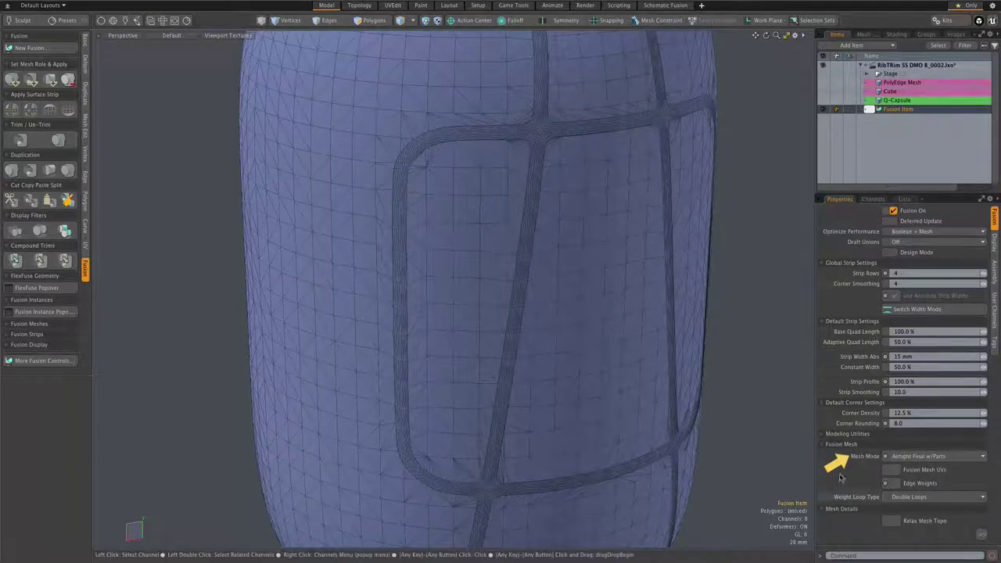
left_click_drag(876, 191, 881, 150)
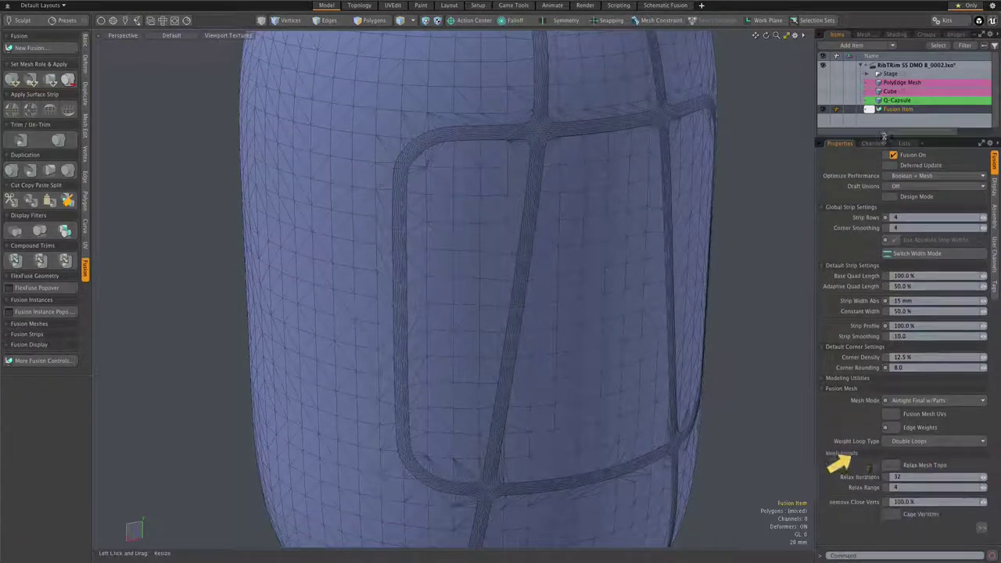
left_click(895, 460)
key("Return")
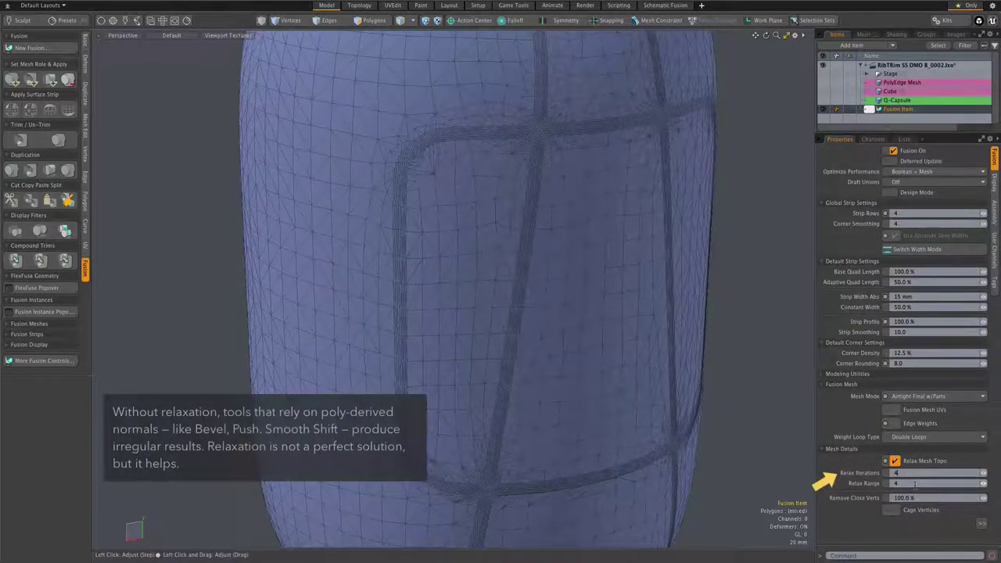
scroll(509, 112, "up", 10)
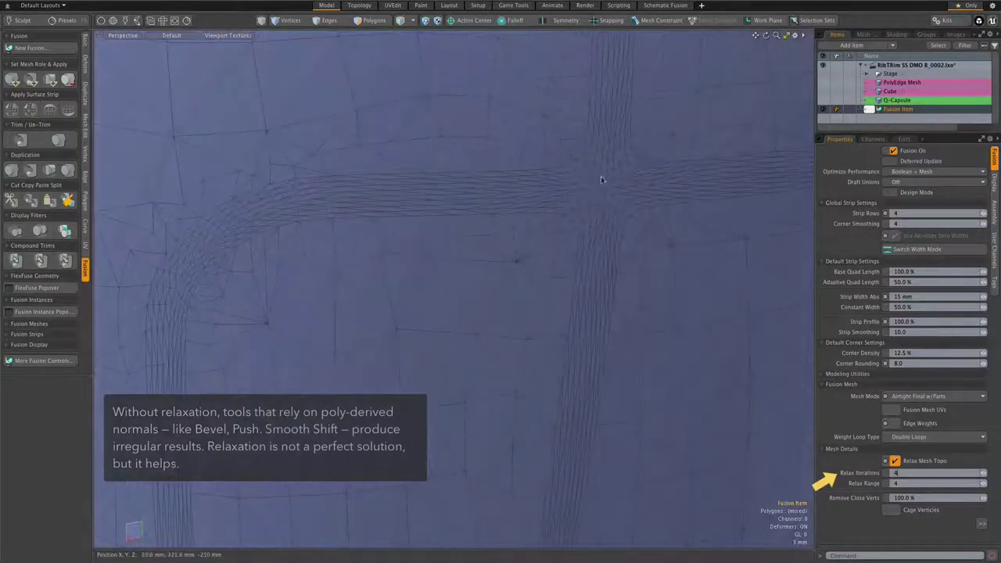
left_click(895, 461)
left_click(895, 461)
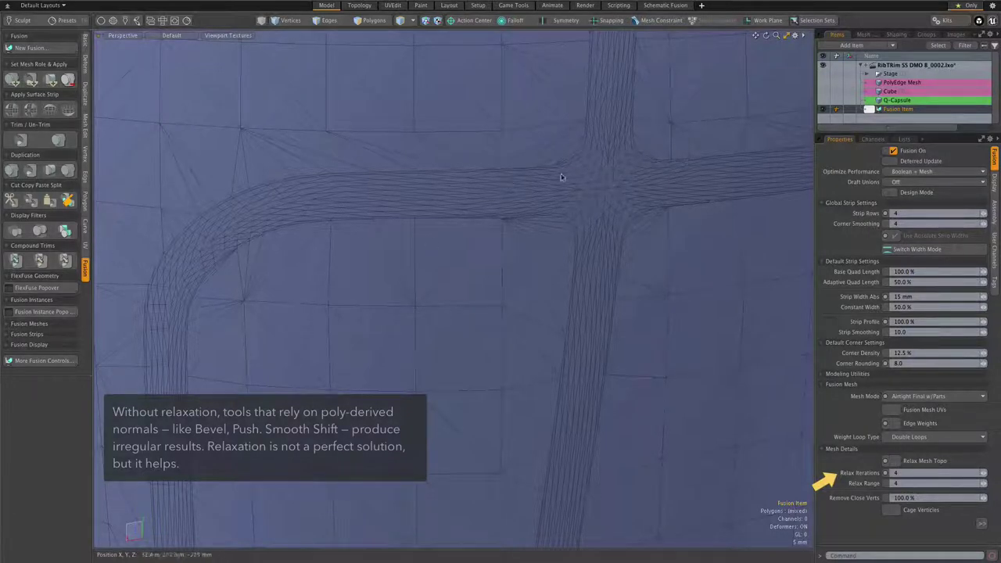
left_click(895, 460)
scroll(578, 405, "down", 5)
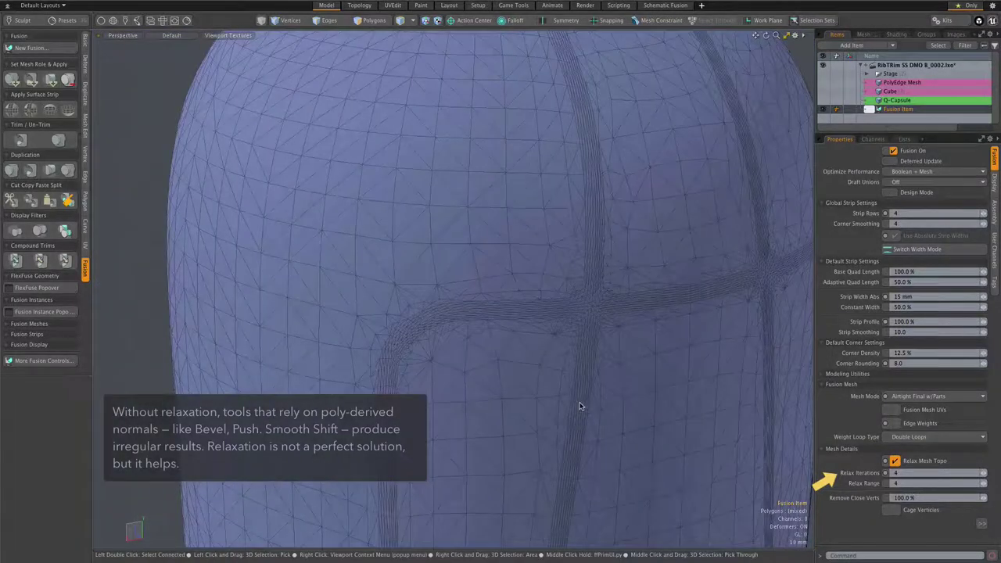
left_click_drag(581, 402, 545, 356, "alt")
scroll(545, 356, "down", 5)
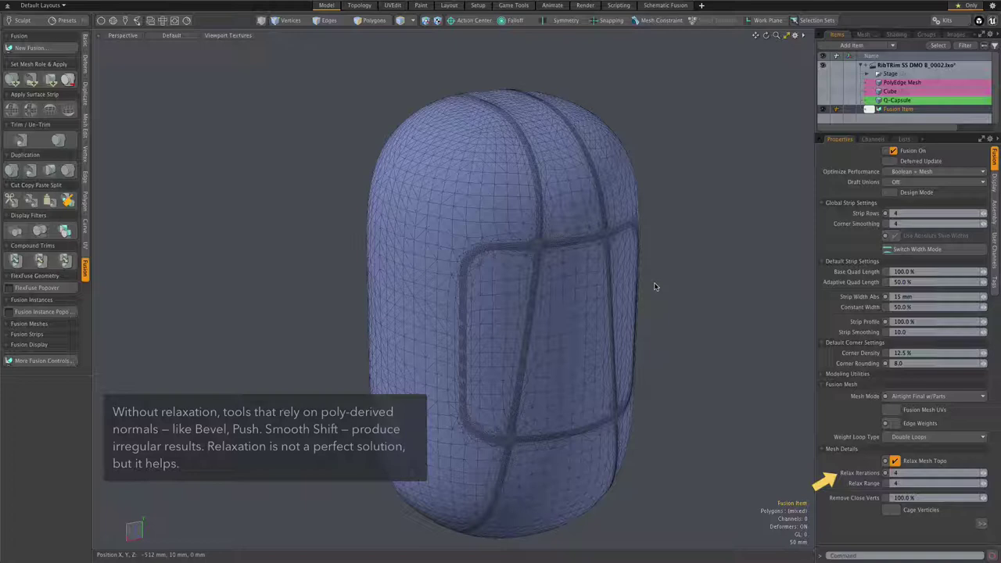
Step: Set Optimize Performance to Boolean and inspect the relaxed capsule mesh in polygon mode
left_click(973, 173)
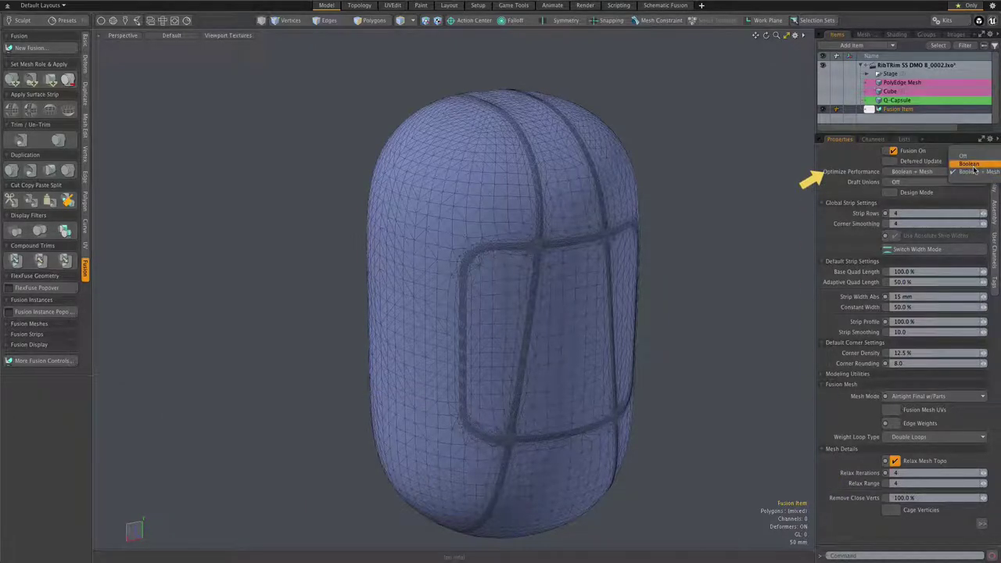
left_click(973, 167)
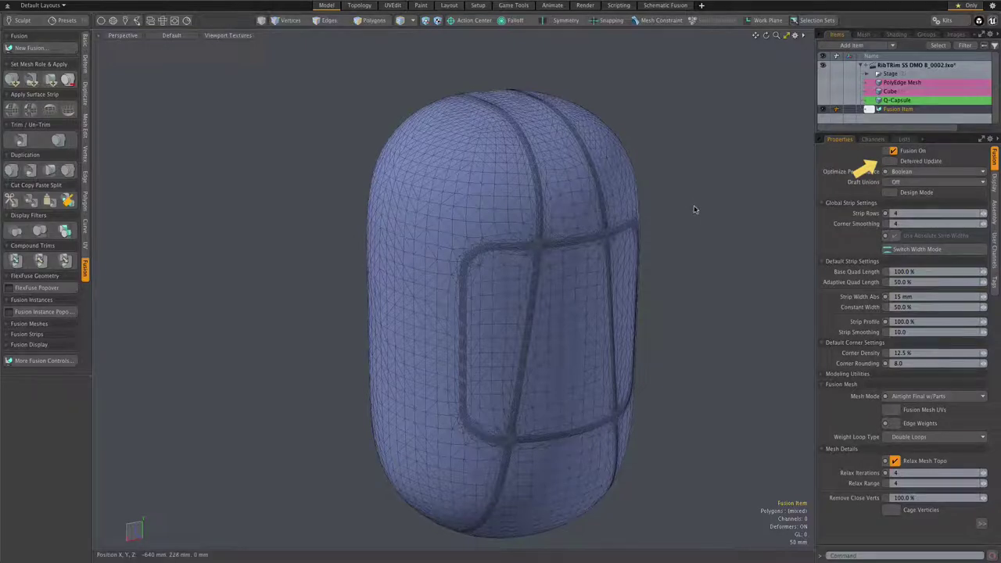
key("3")
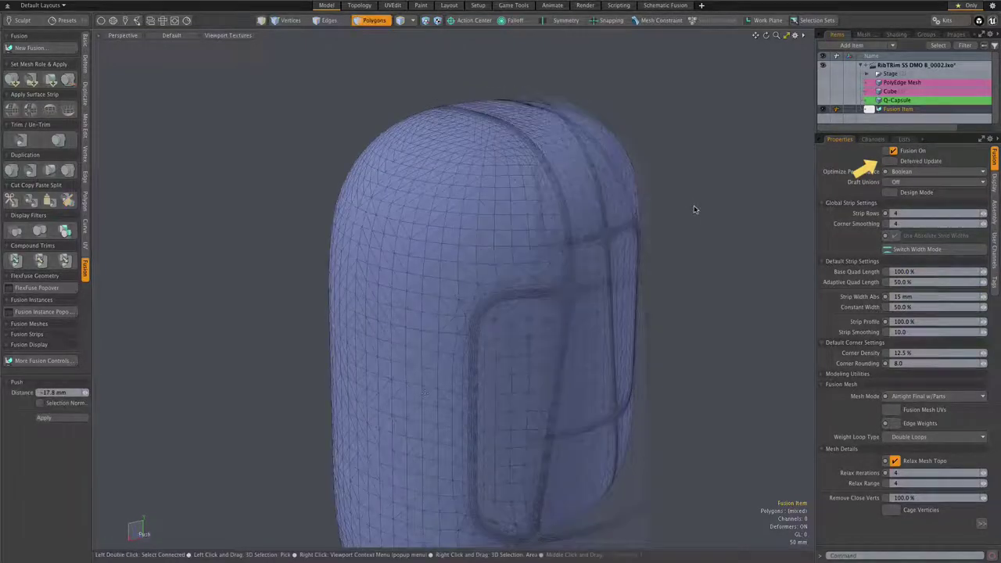
left_click_drag(693, 209, 423, 393)
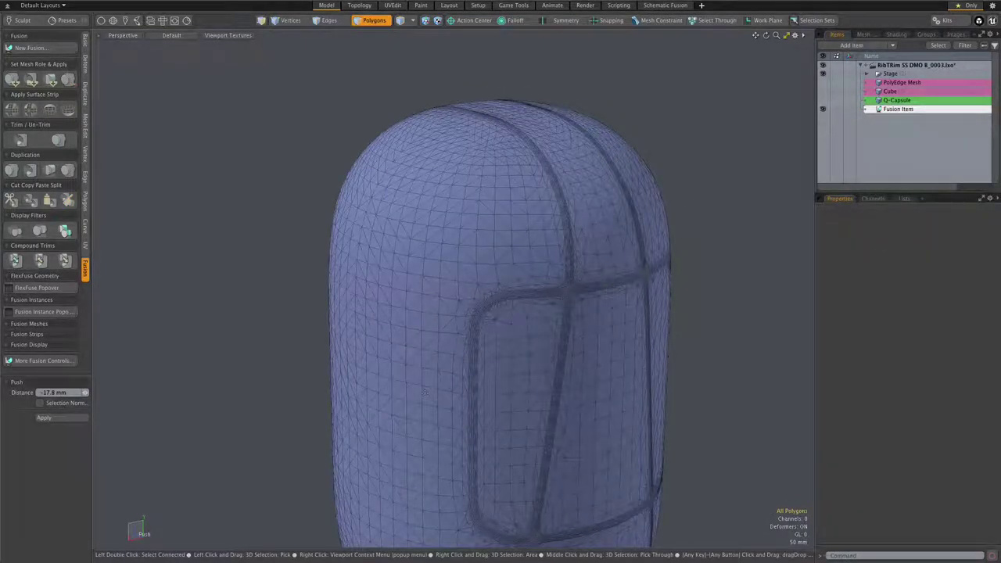
mouse_move(588, 335)
left_mouse_down("alt")
mouse_move(550, 313)
mouse_move(572, 337)
left_mouse_up("alt")
scroll(555, 297, "up", 10)
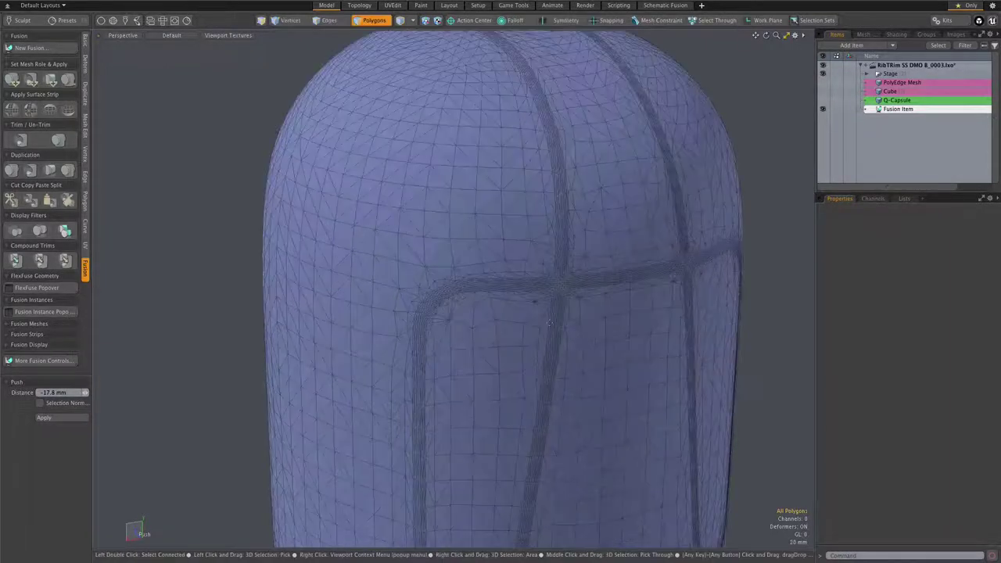
scroll(556, 296, "up", 3)
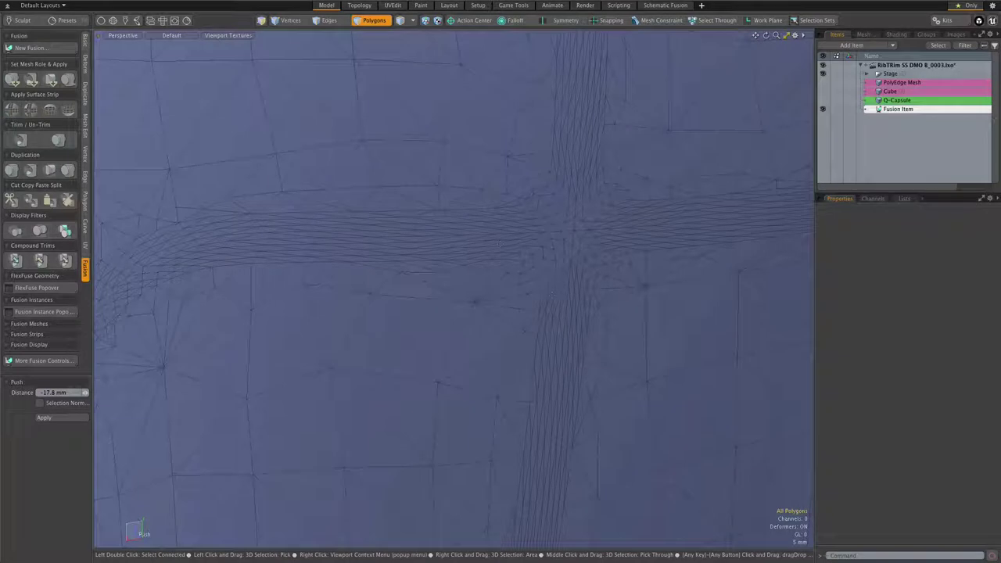
scroll(500, 241, "up", 3)
scroll(501, 241, "down", 8)
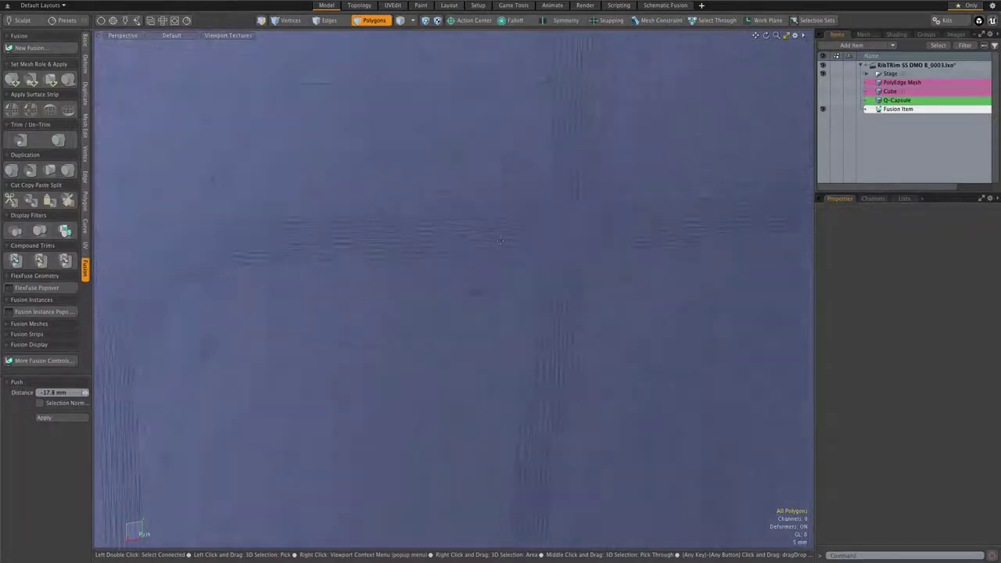
scroll(501, 241, "down", 10)
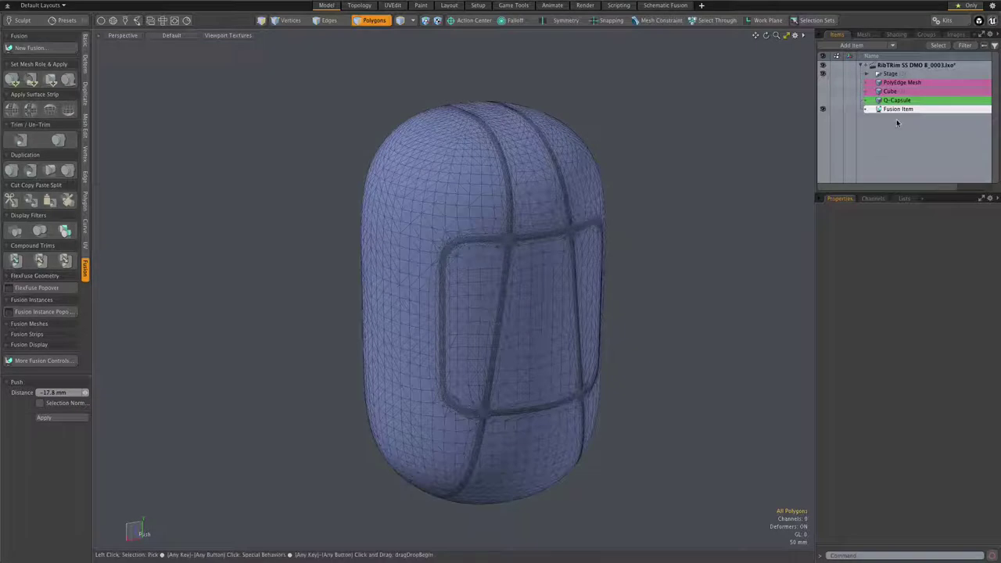
Step: Bake the Fusion Item into a Fusion Item Mesh using Duplicate & Convert to Mesh
mouse_move(899, 108)
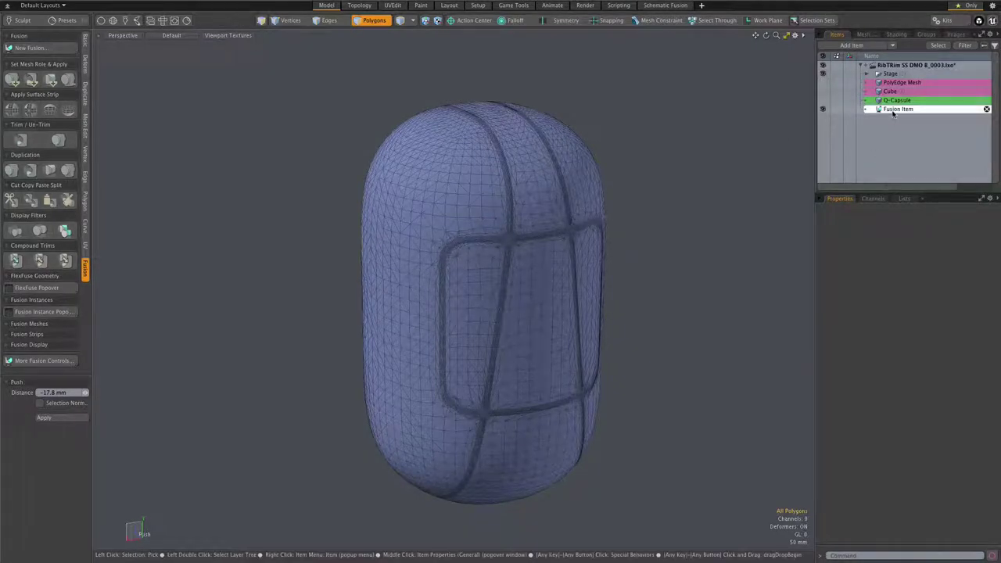
left_click(892, 109)
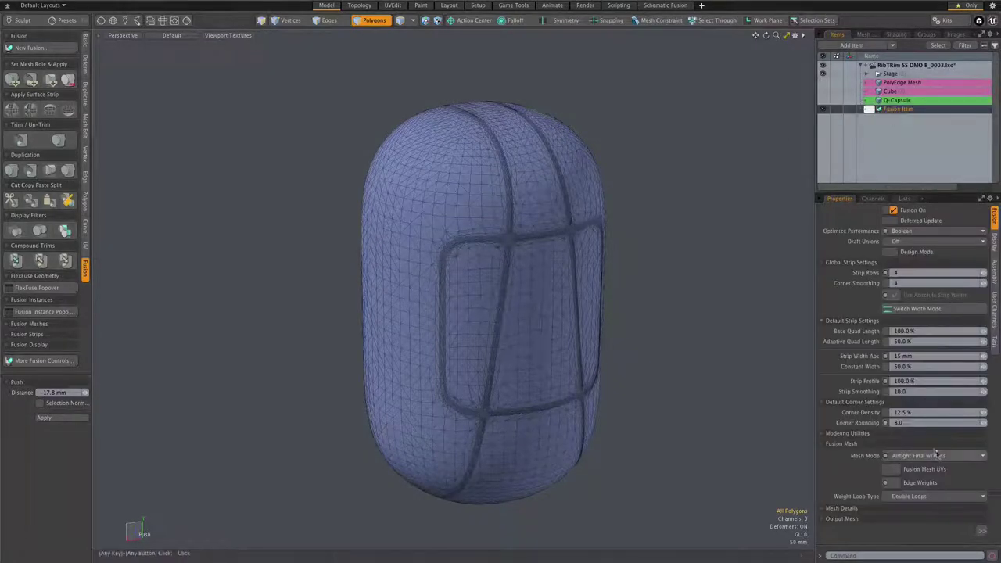
left_click(851, 520)
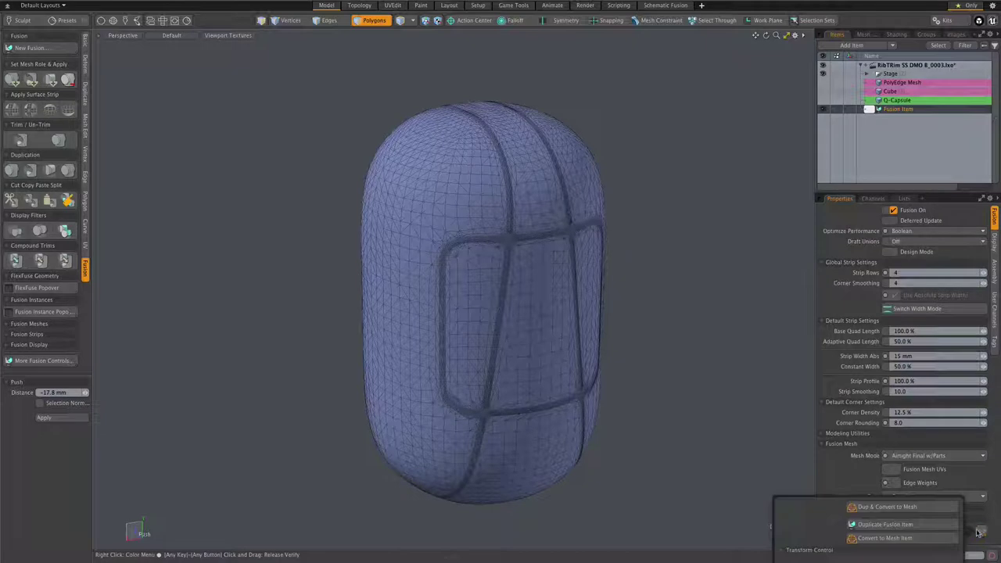
left_click(870, 508)
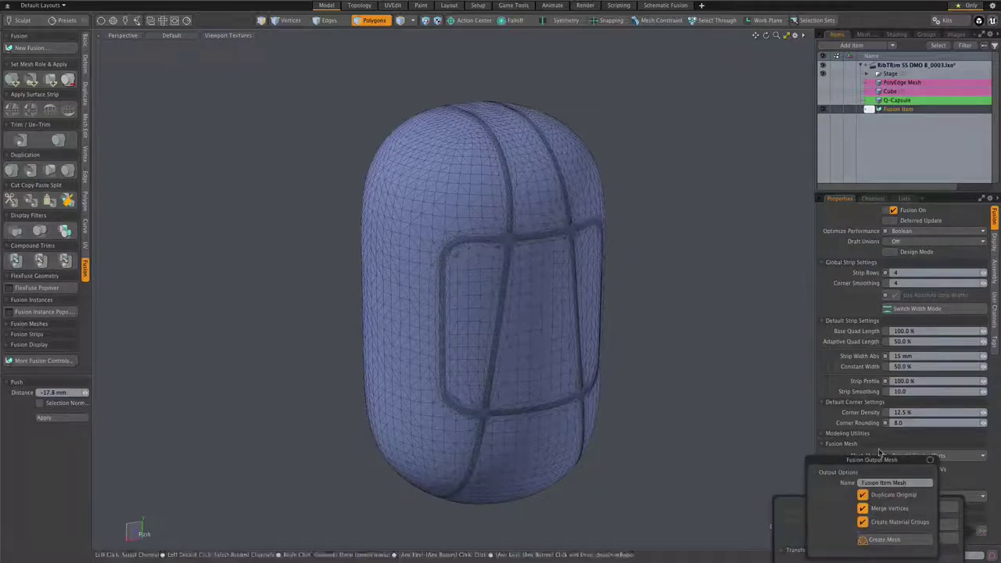
left_click(887, 540)
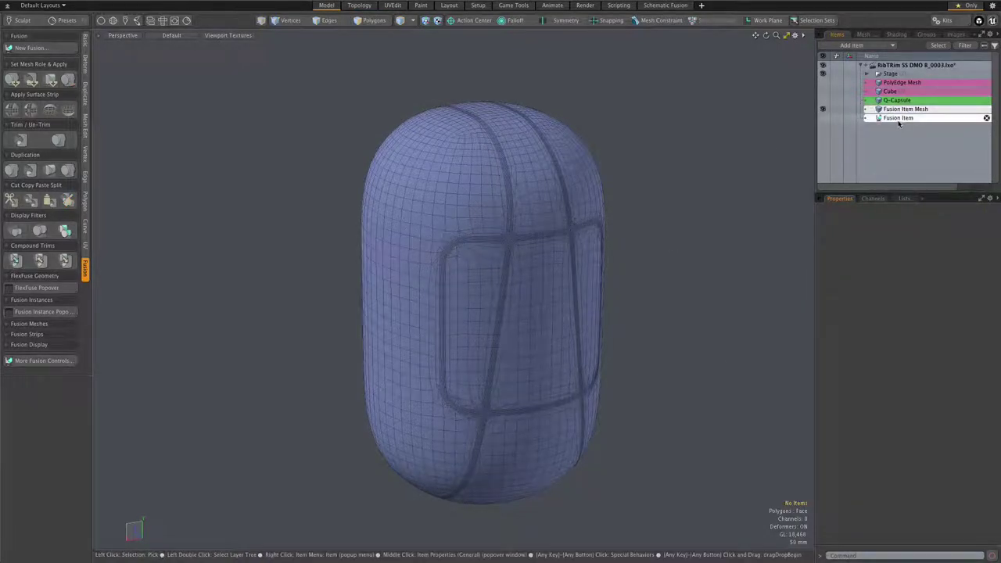
scroll(518, 217, "up", 6)
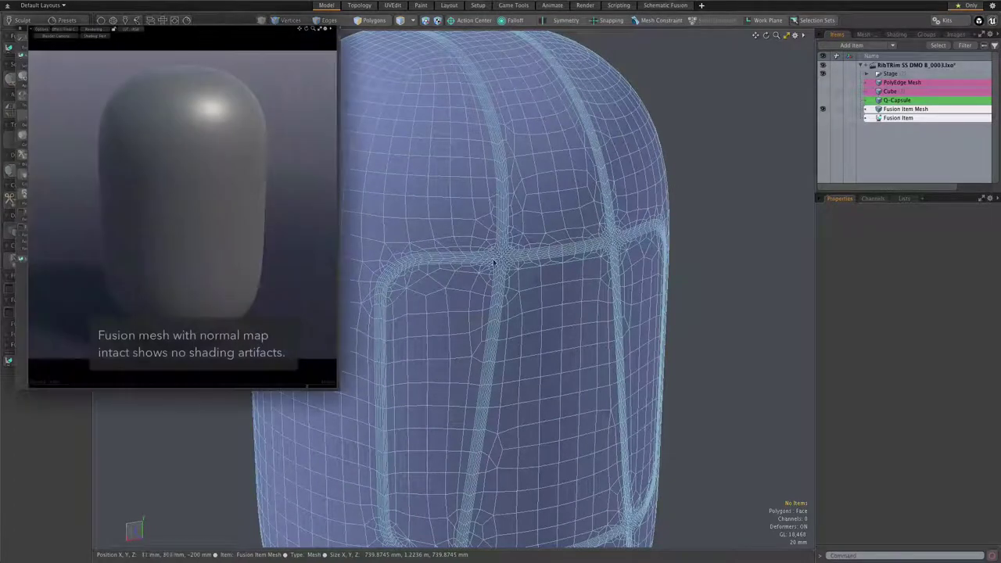
scroll(490, 263, "up", 5)
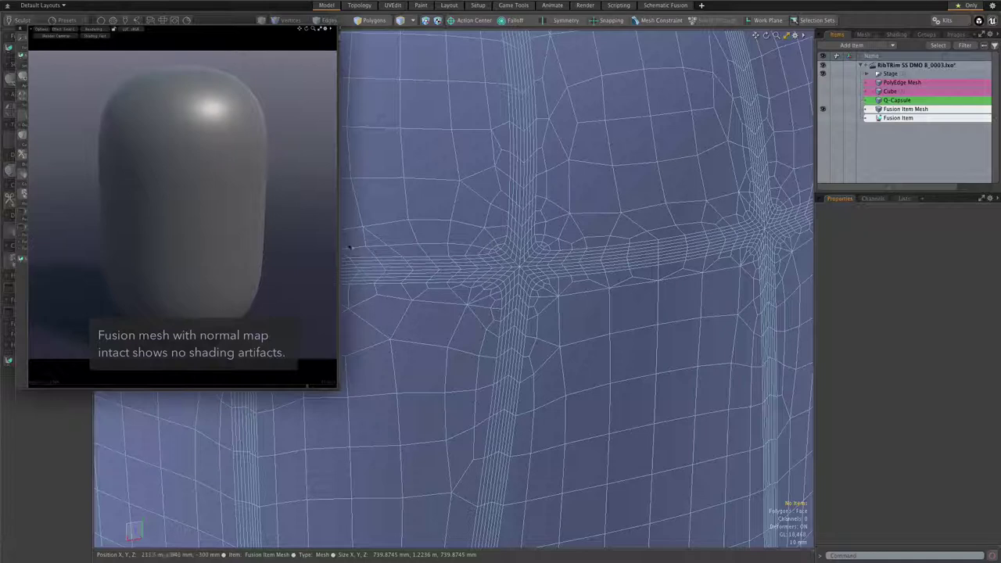
scroll(490, 239, "down", 5)
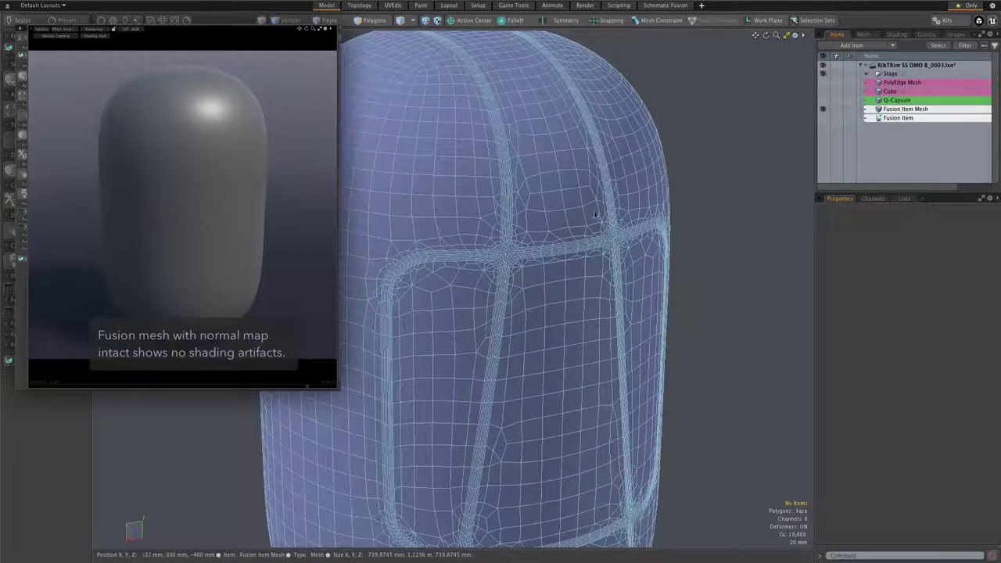
left_click_drag(504, 268, 537, 243, "alt")
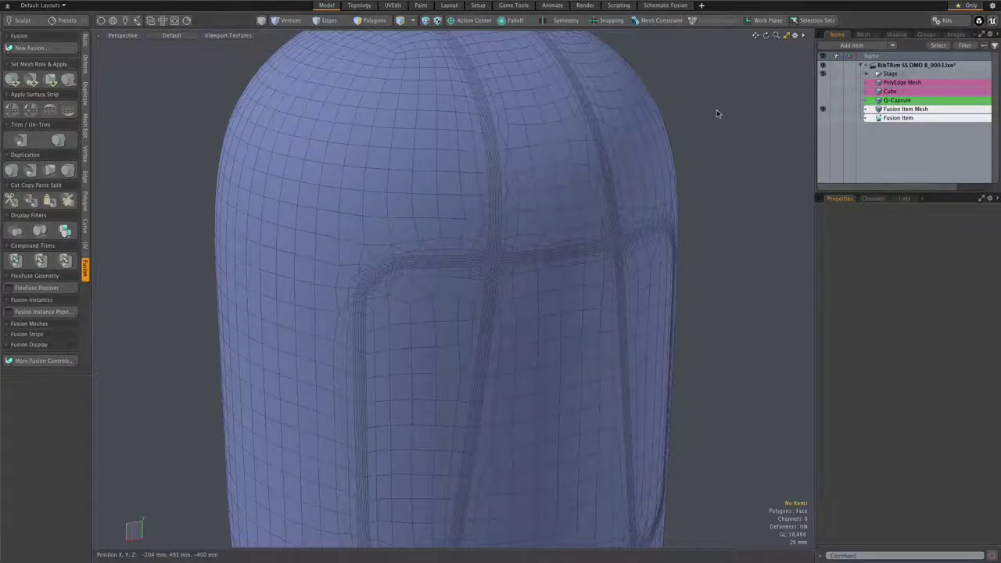
Step: In polygon mode, select the Fusion Item Strips set from the Selection Sets panel
left_click(811, 22)
left_click_drag(809, 56, 692, 80)
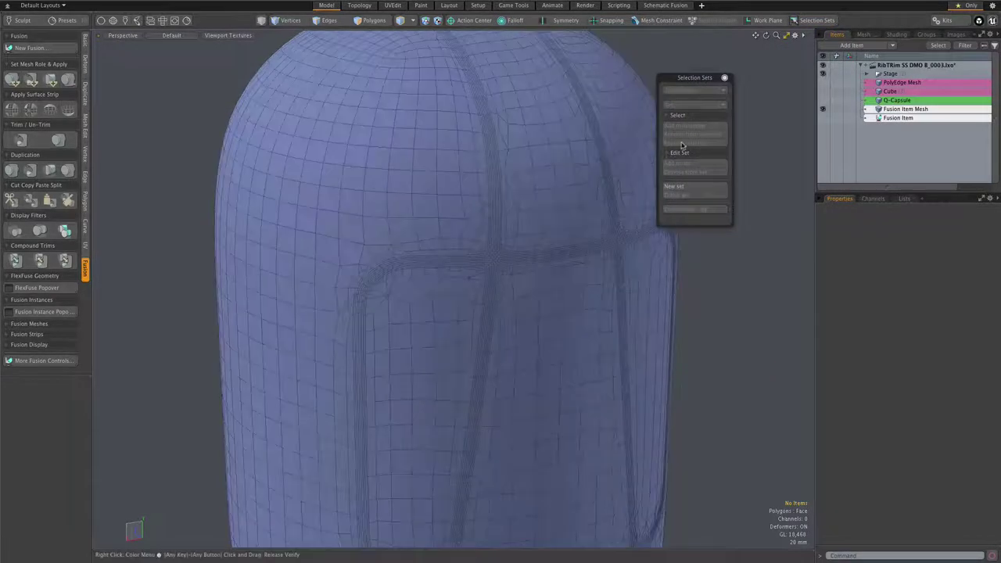
key("3")
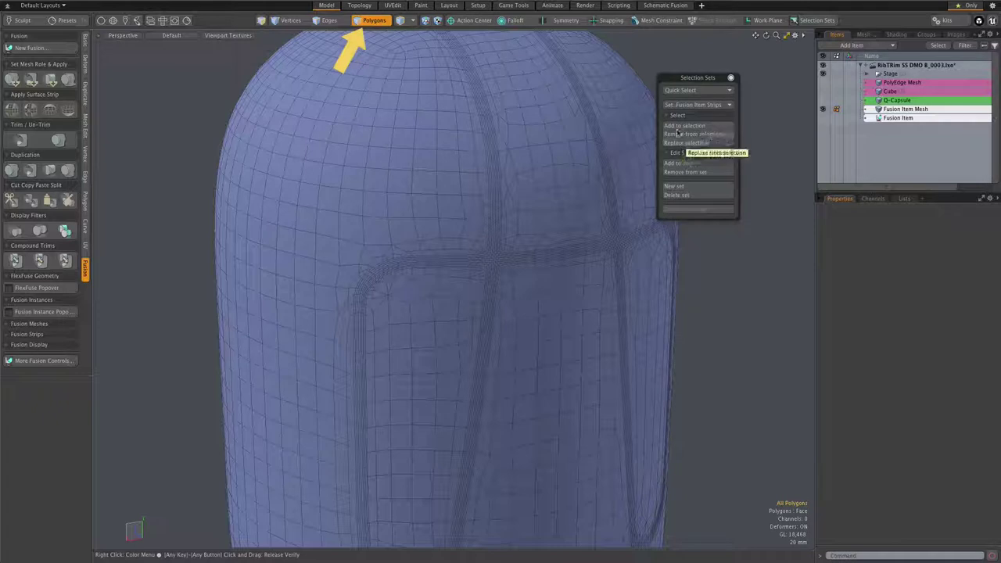
left_click(692, 105)
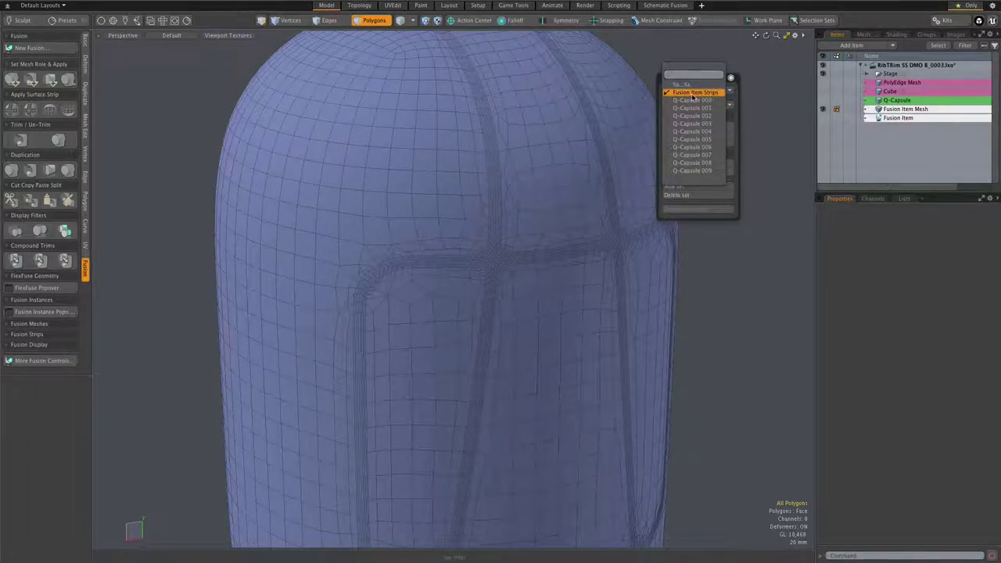
left_click(692, 93)
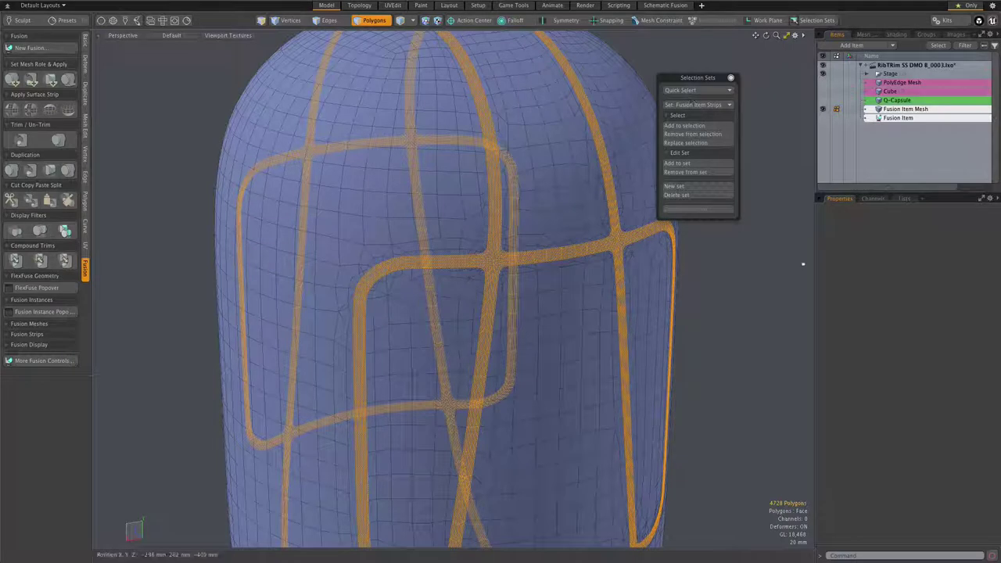
Step: Clear the Normal vertex map listed under Other Maps in the Lists panel
left_click(903, 199)
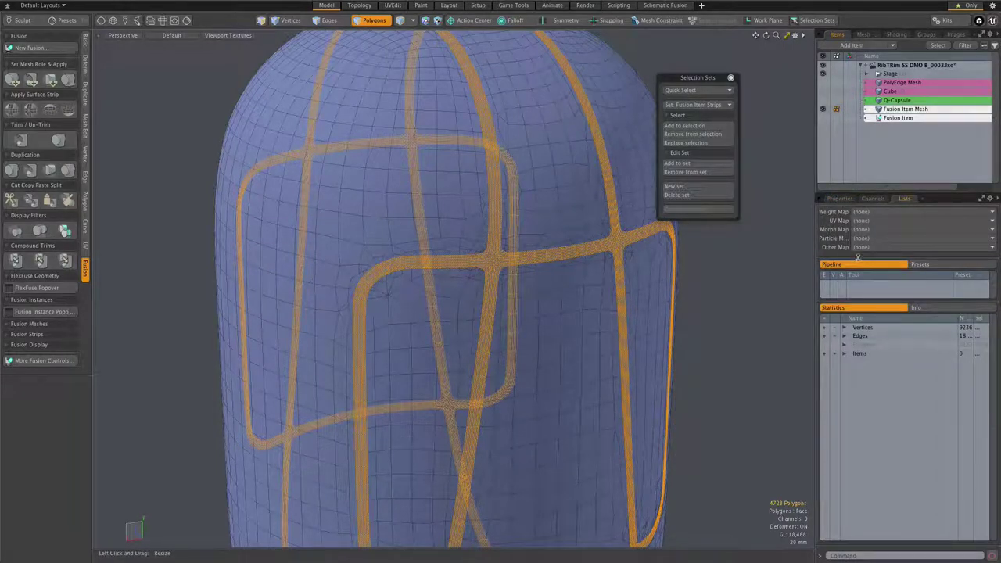
left_click(858, 258)
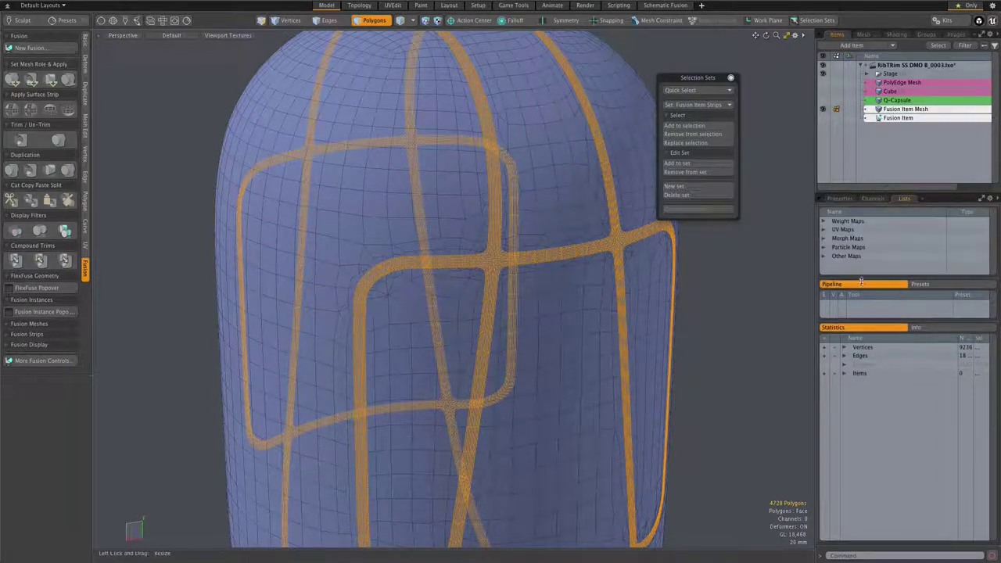
left_click(822, 256)
left_click(842, 266)
right_click(842, 268)
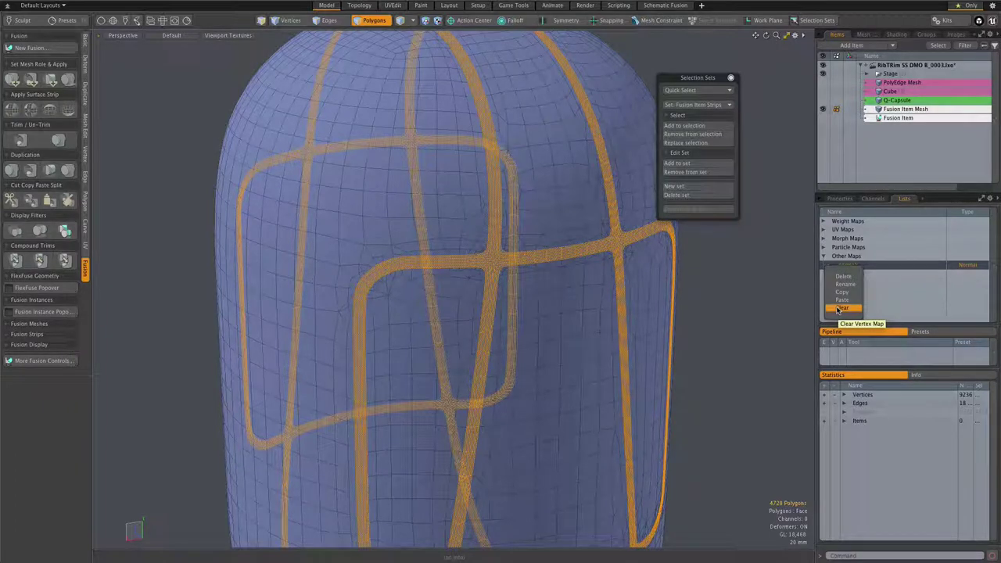
left_click(842, 308)
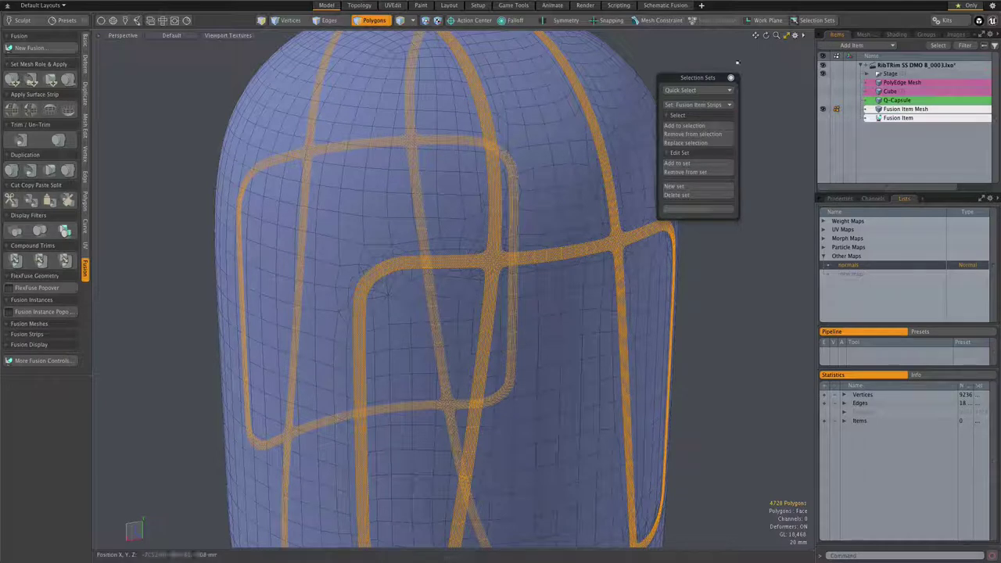
Step: Lasso-deselect part of the strip polygons, trimming the selection from 4728 to 3546
left_click_drag(730, 79, 788, 52)
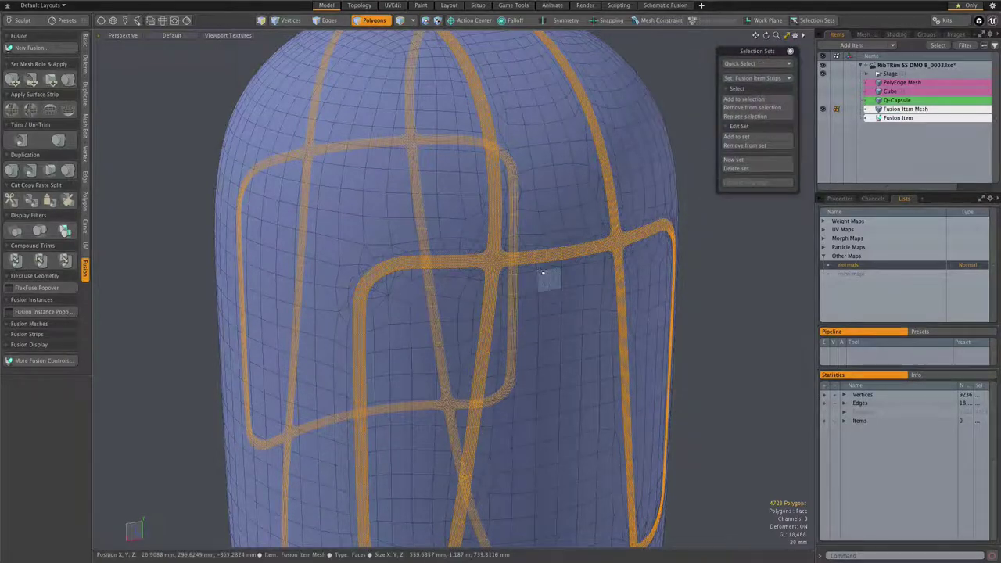
scroll(429, 243, "up", 6)
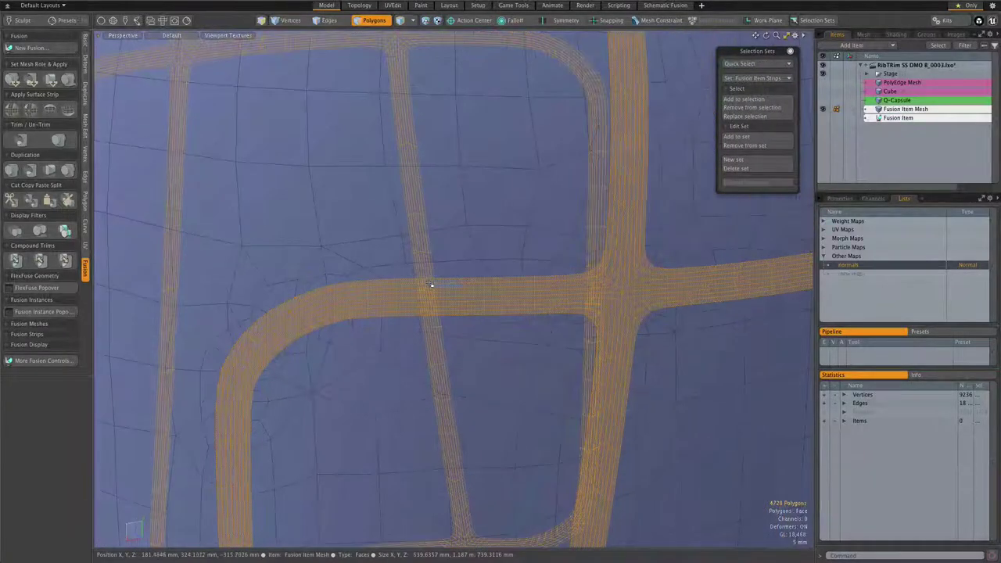
scroll(459, 279, "up", 3)
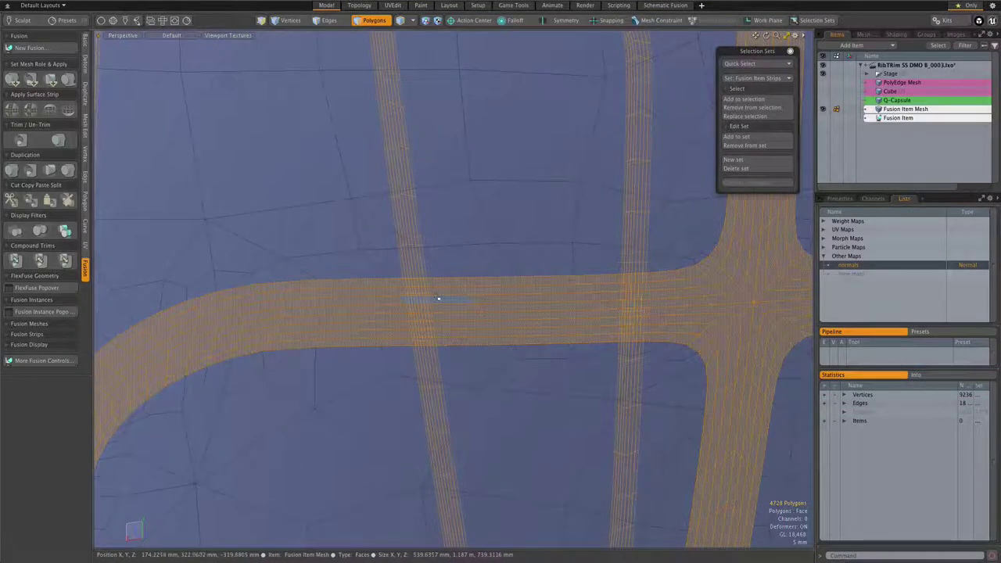
scroll(438, 301, "down", 1)
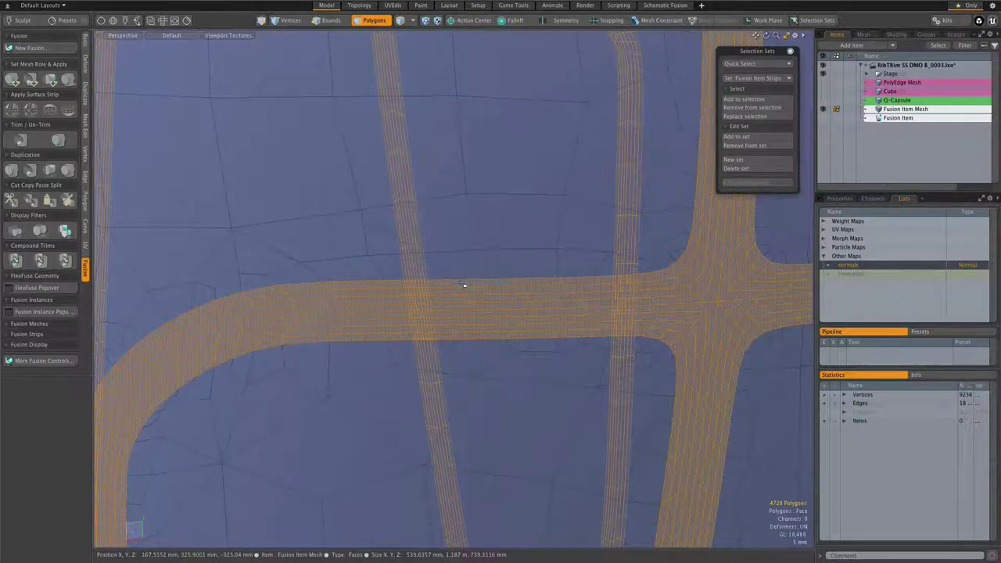
right_click_drag(656, 154, 603, 102)
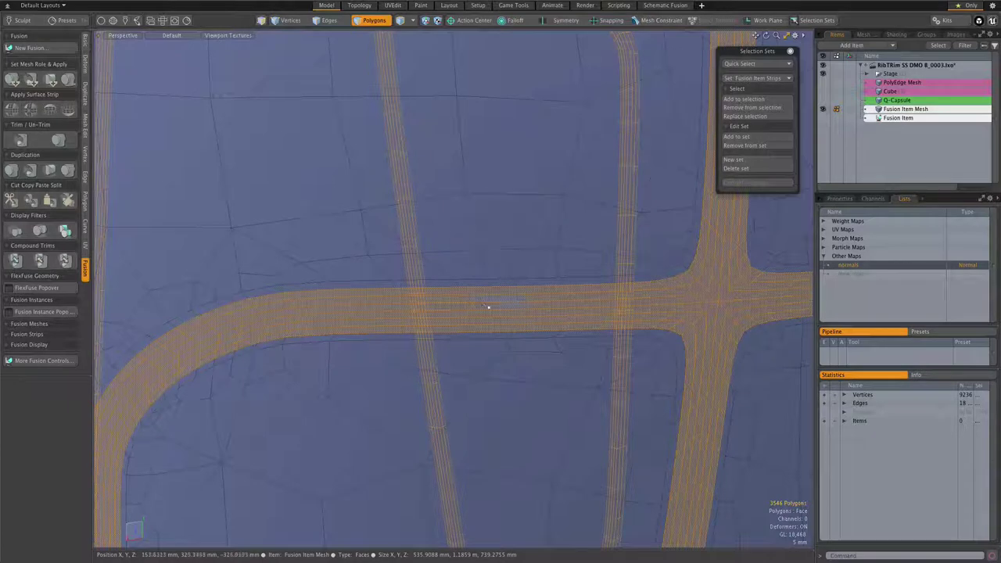
scroll(482, 304, "down", 6)
scroll(482, 304, "down", 5)
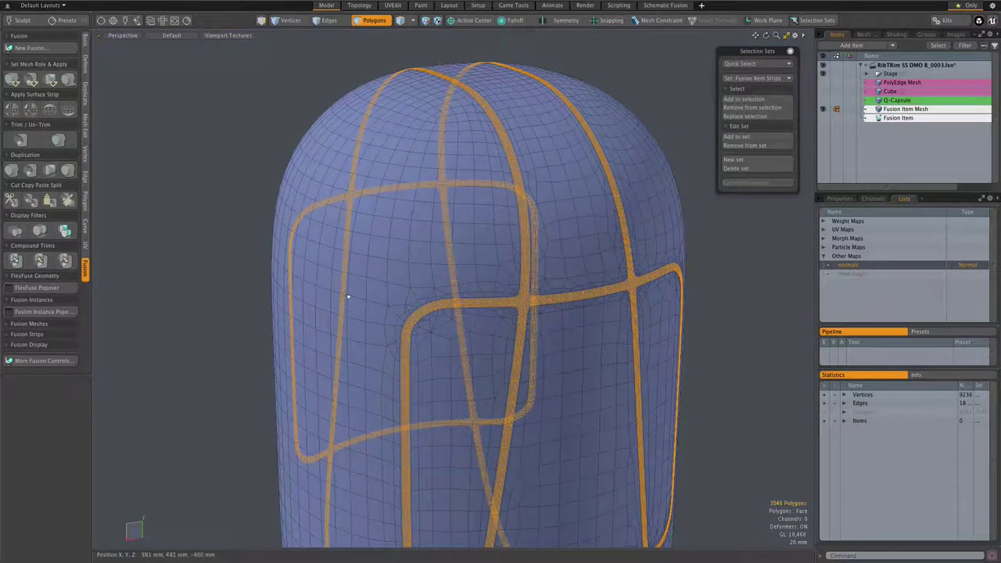
scroll(518, 294, "up", 5)
scroll(517, 295, "down", 5)
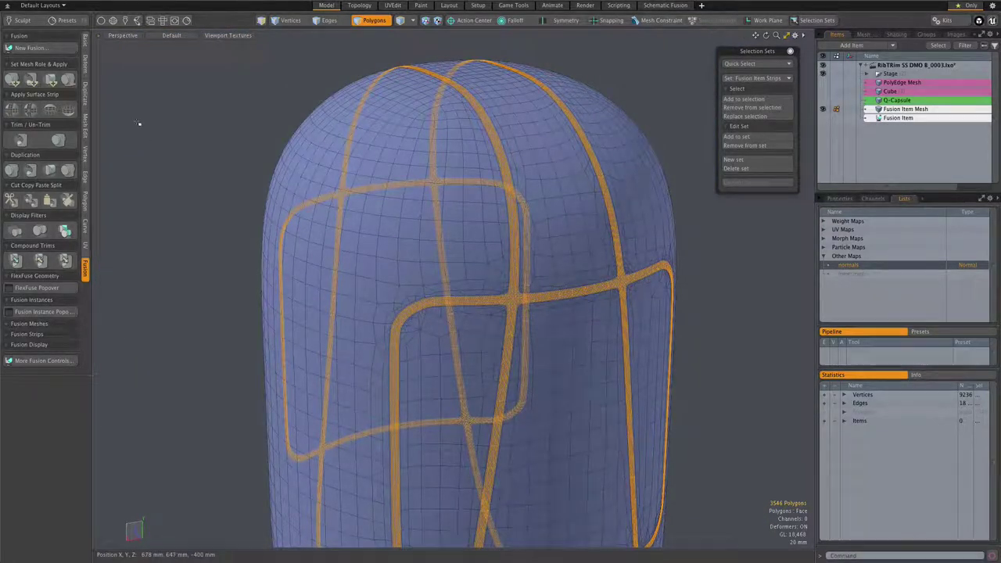
left_click(85, 66)
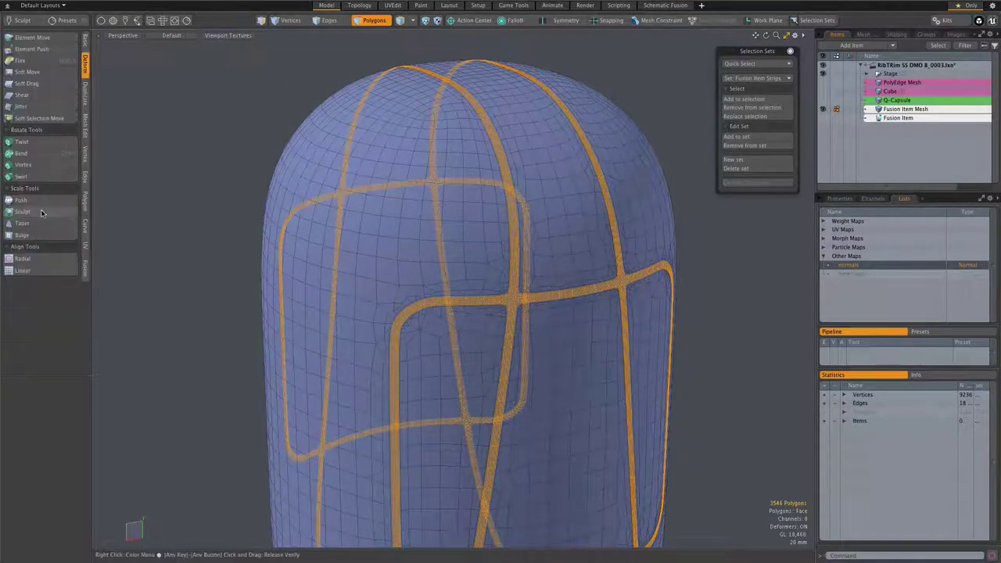
left_click(33, 205)
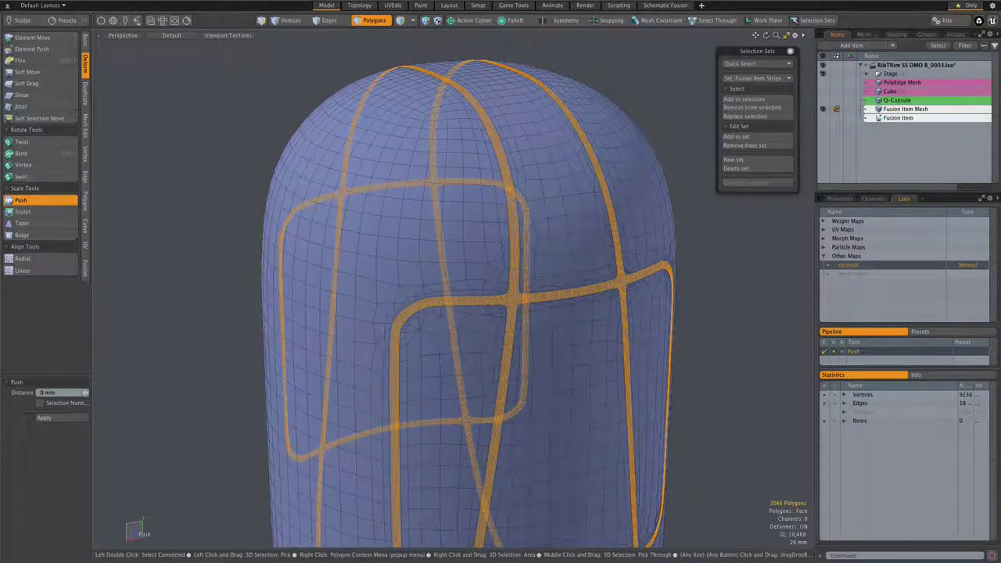
left_click_drag(486, 305, 516, 305)
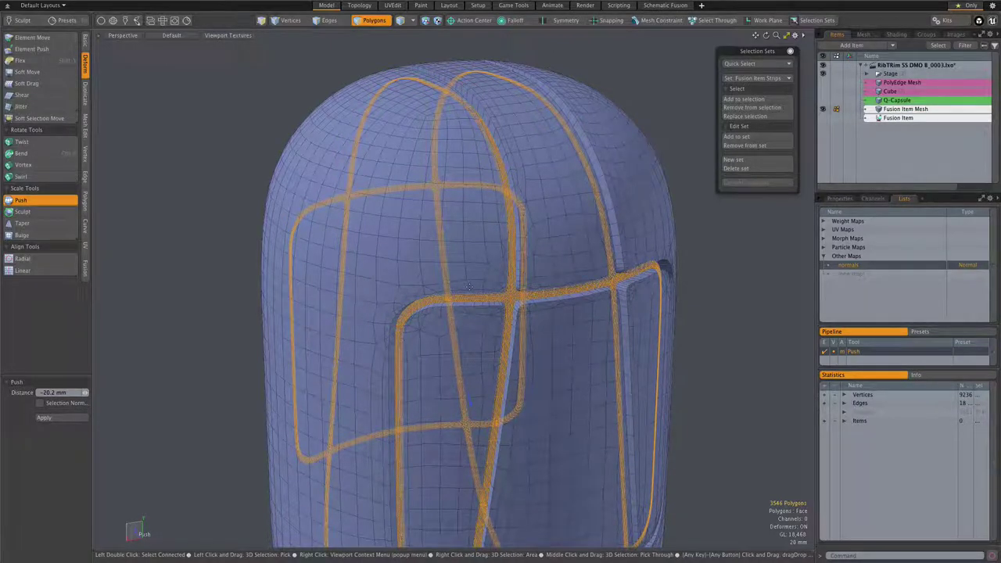
key("ctrl+F9")
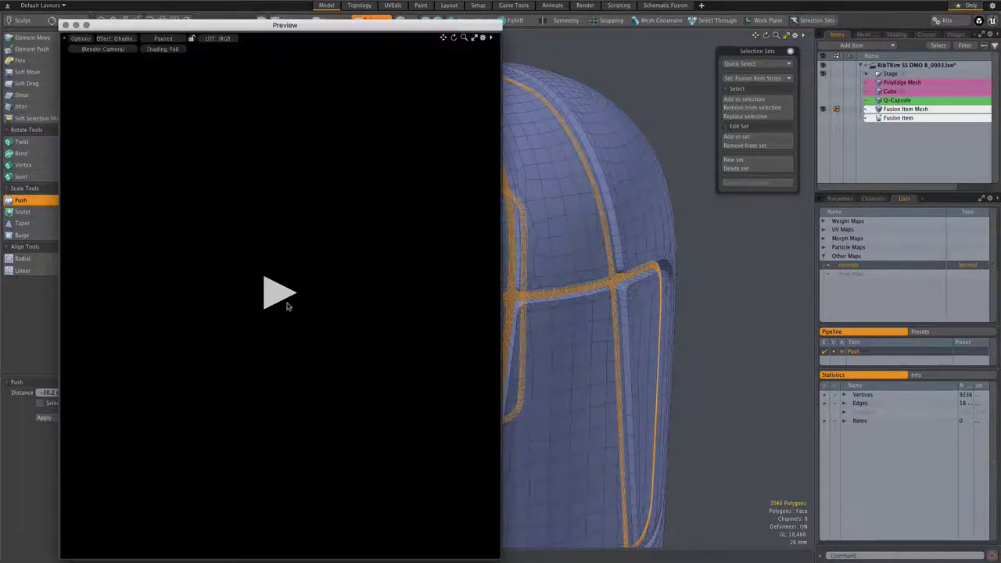
left_click(276, 298)
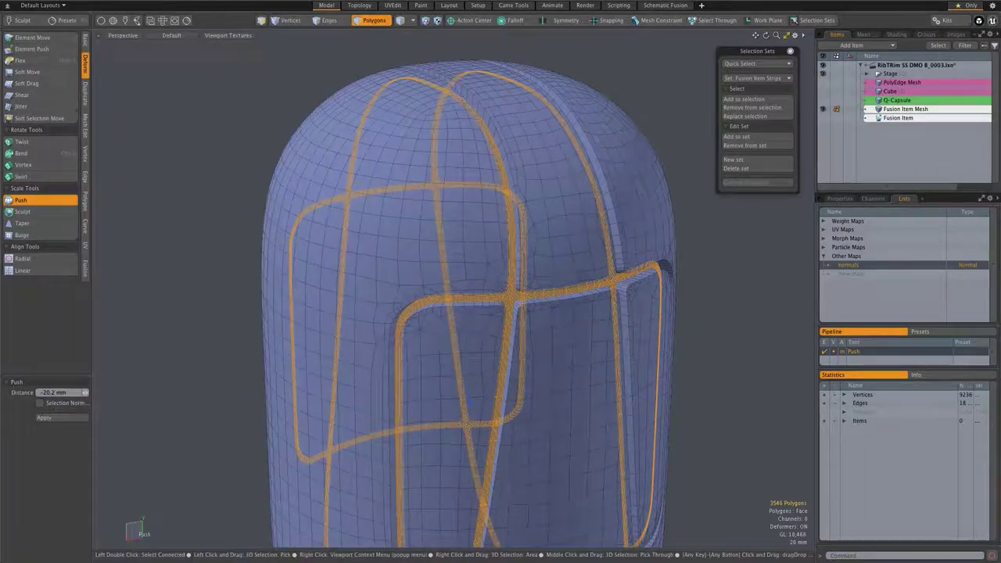
Step: Undo the previous push, then push the selected strips outward into raised ridges
key("ctrl+z")
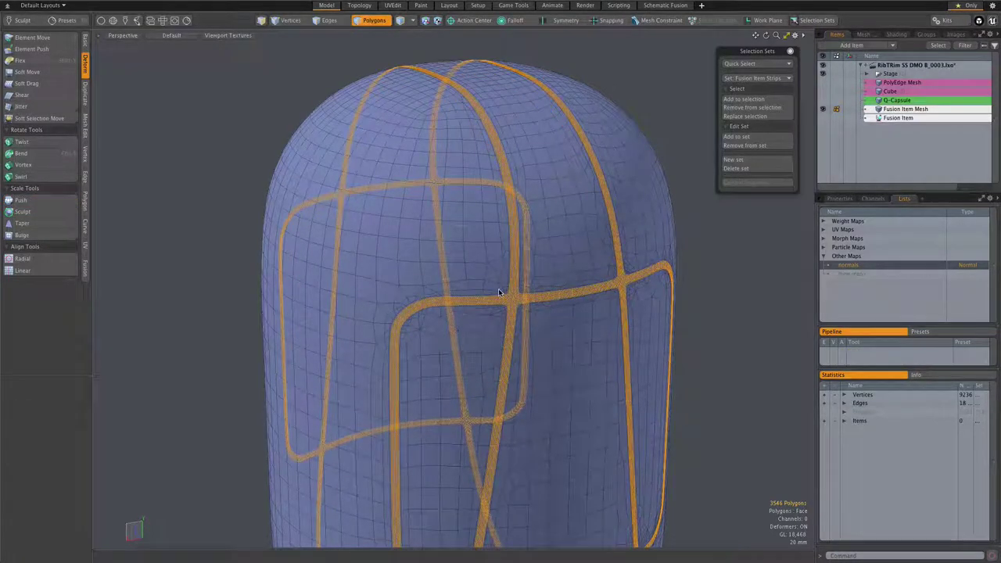
scroll(508, 288, "up", 5)
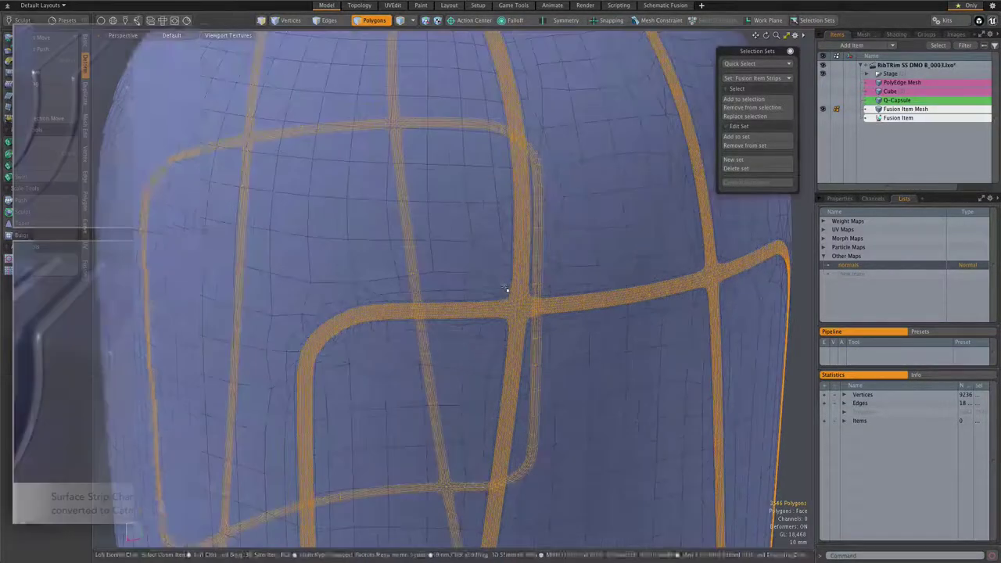
scroll(545, 218, "down", 5)
left_click_drag(543, 212, 407, 216, "alt+shift")
scroll(529, 277, "up", 5)
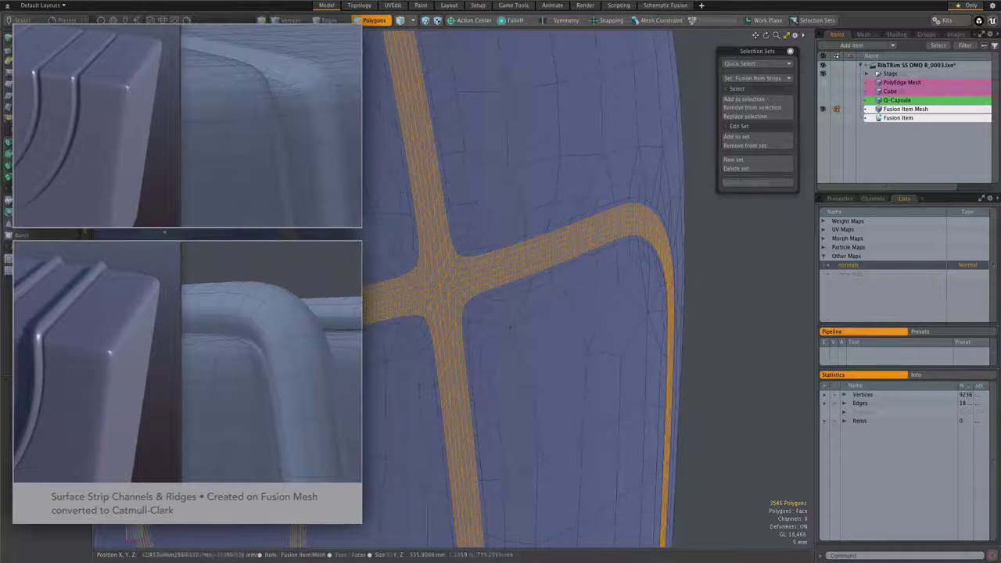
key("p")
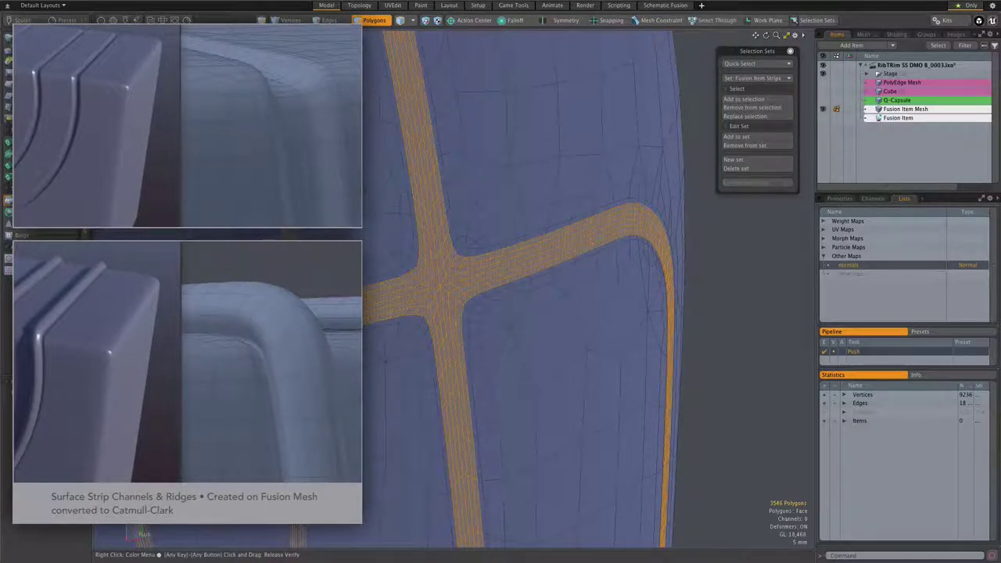
left_click_drag(547, 352, 513, 327)
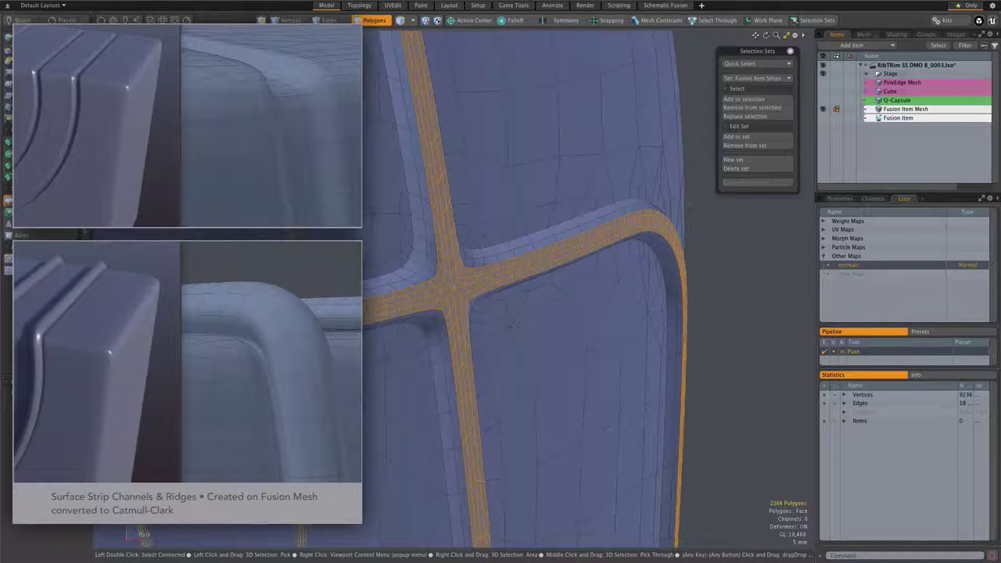
Step: Shrink the strip selection with Shift+Down and push it inward into a recessed channel
key("shift")
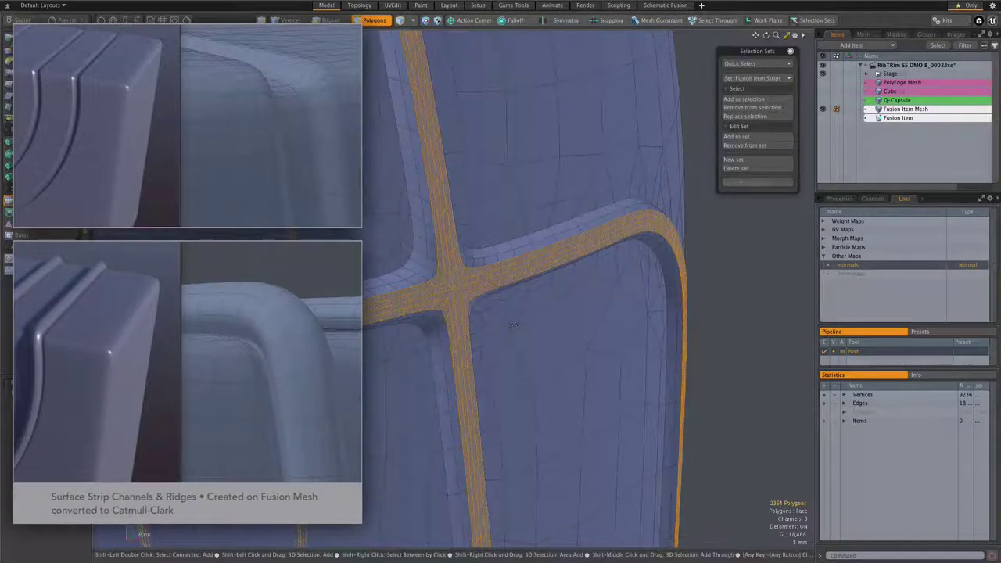
key("shift+Down")
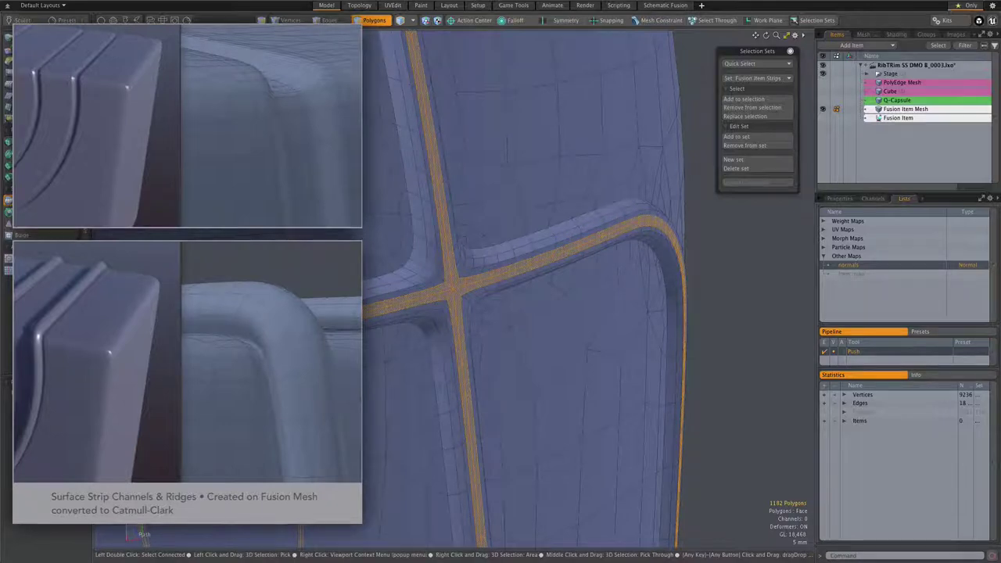
left_click_drag(586, 331, 617, 331)
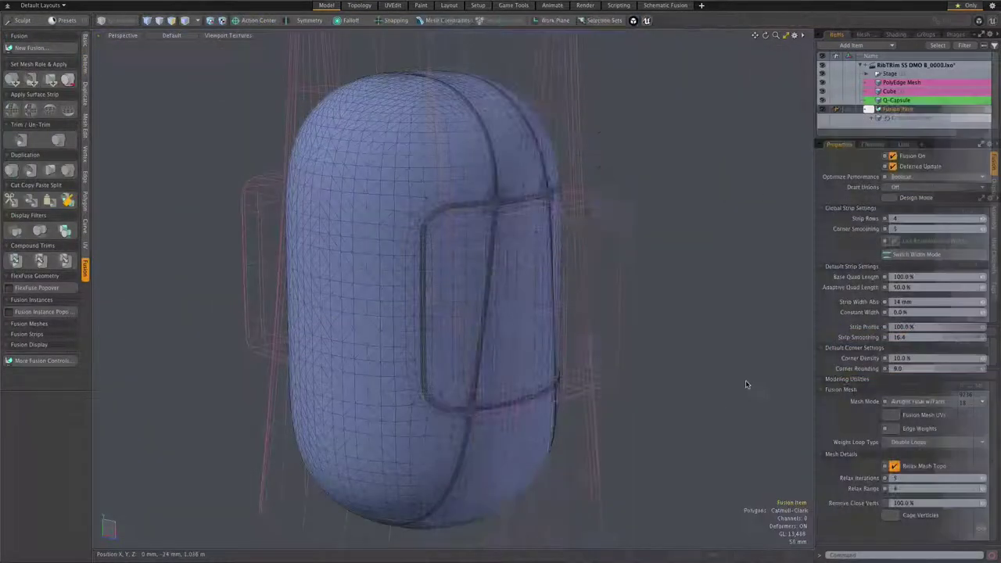
Step: Make ProceduralMesh visible and show its operator stack with the Merge Meshes Sources expanded
left_click_drag(744, 369, 699, 365, "alt")
left_click_drag(886, 138, 888, 289)
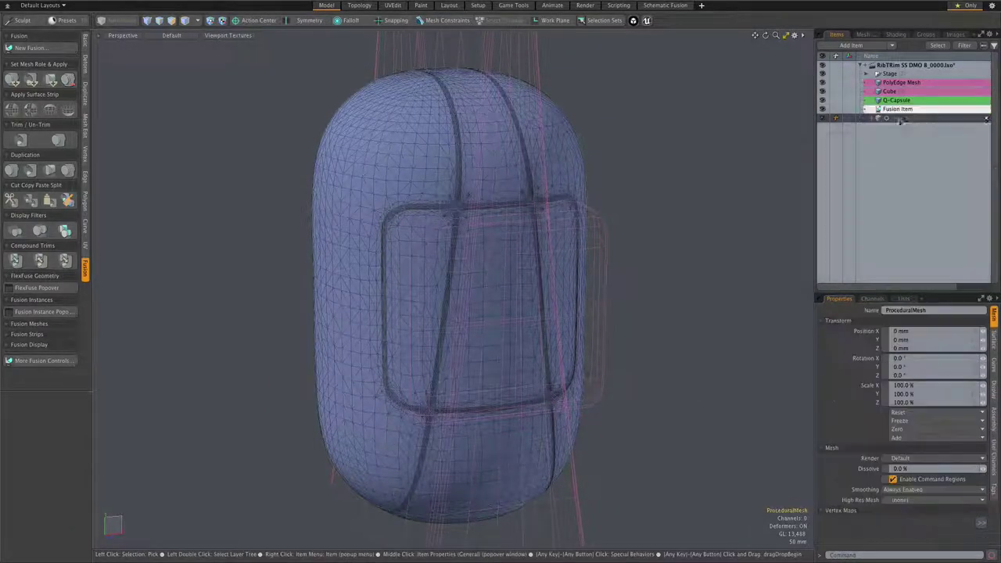
left_click(899, 119)
left_click(822, 118)
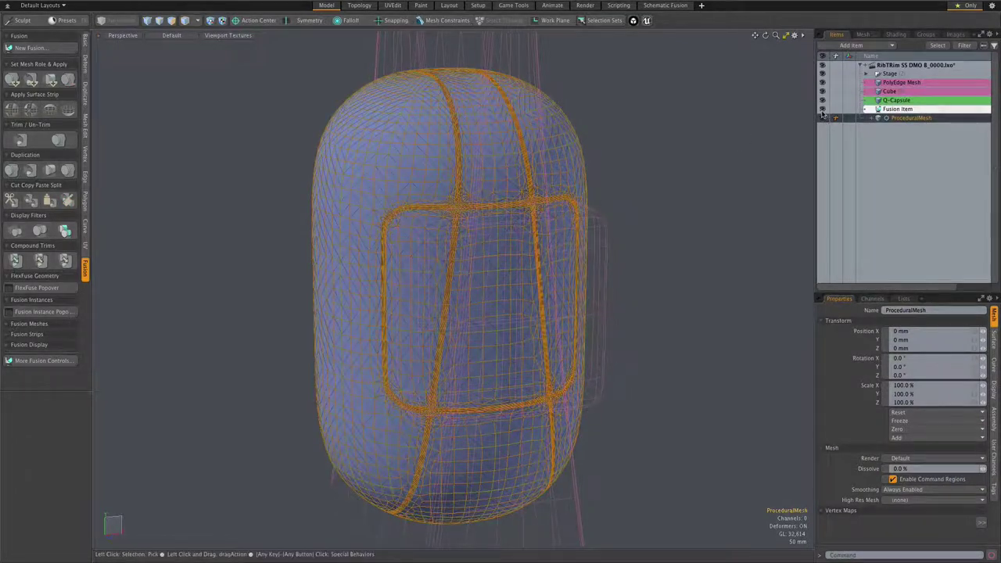
left_click(861, 36)
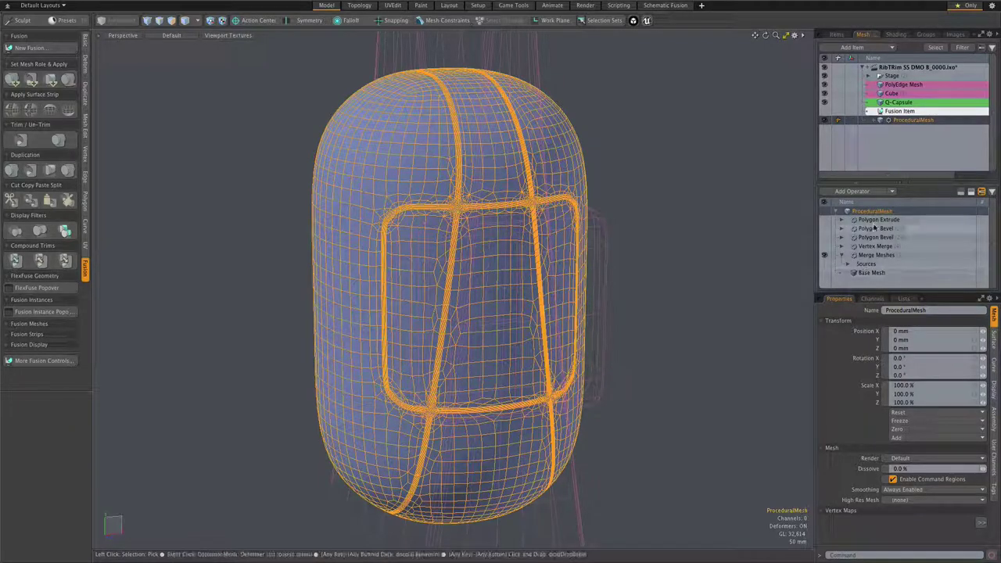
left_click(848, 264)
Step: Enlarge the operator list, center the capsule, and hide the PolyEdge Mesh and Cube
left_click_drag(852, 292, 854, 330)
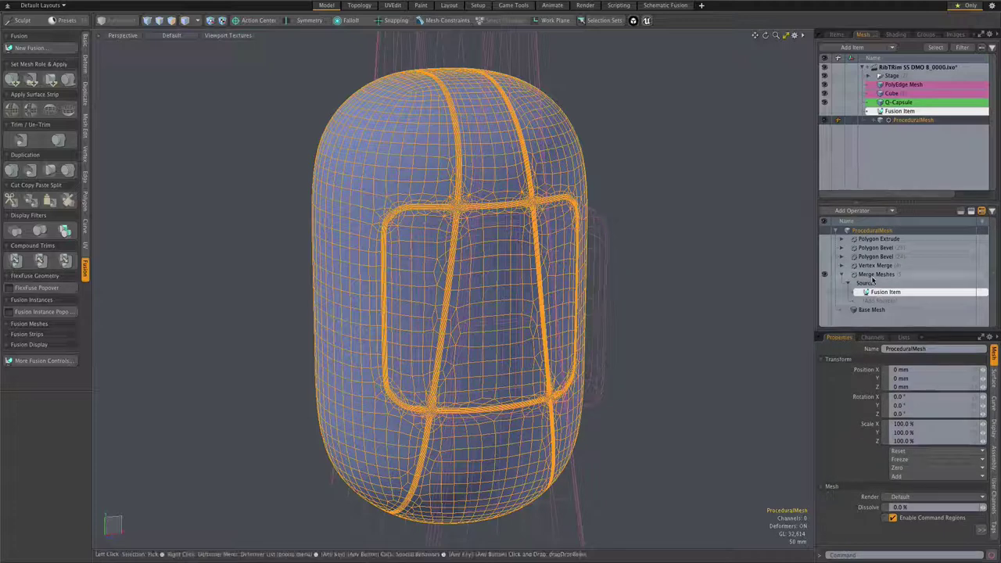
mouse_move(877, 291)
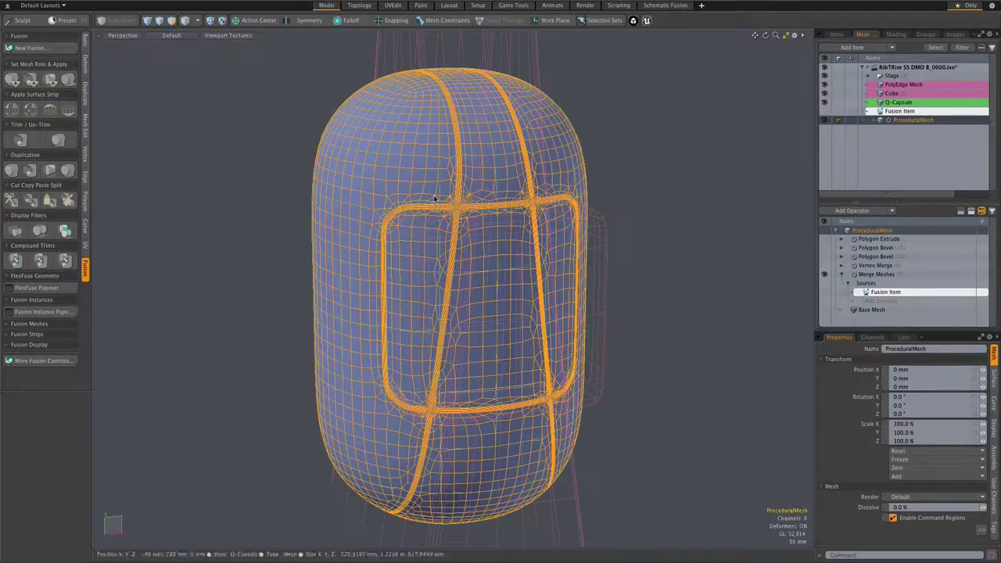
scroll(480, 221, "up", 6)
scroll(481, 221, "up", 3)
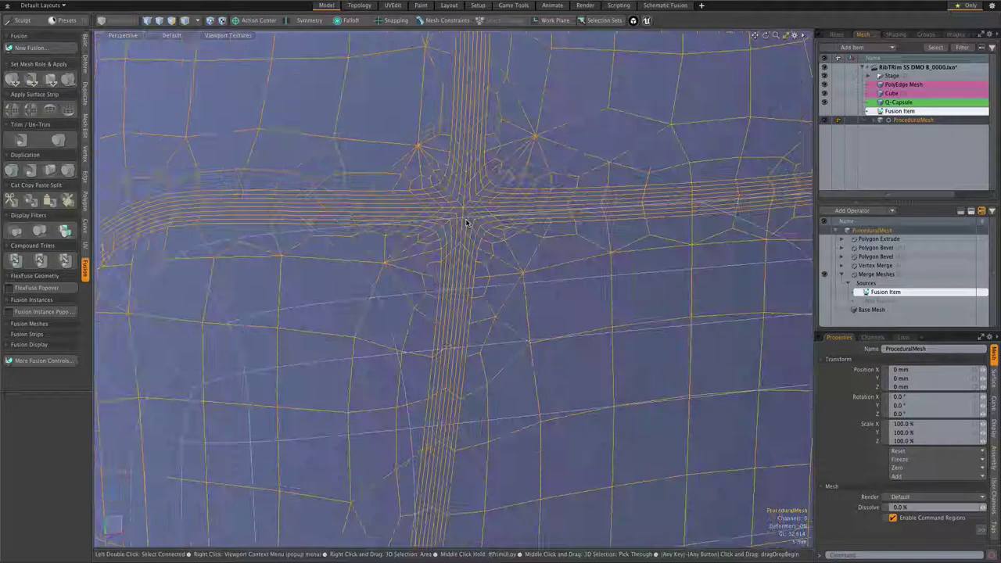
scroll(526, 295, "down", 10)
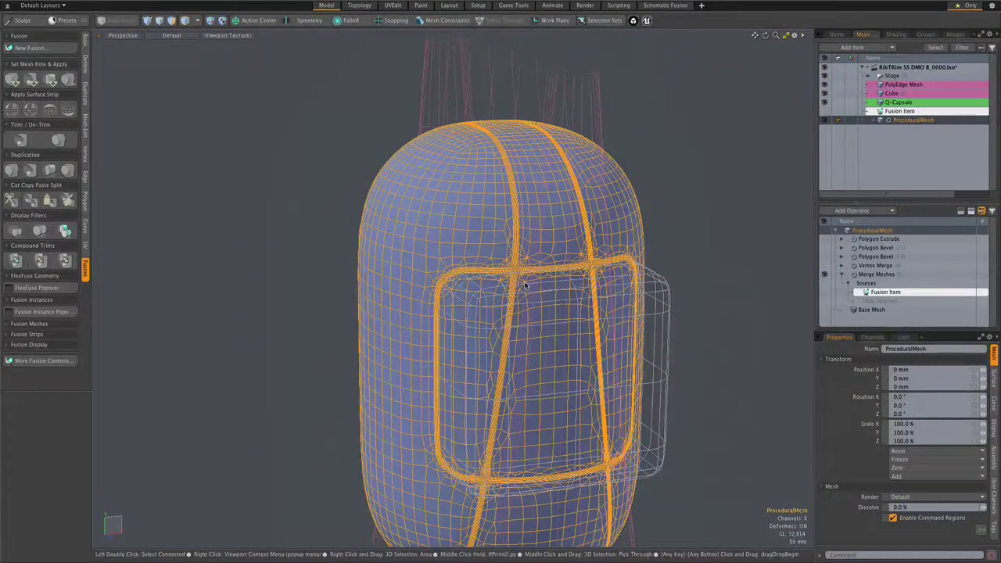
left_click_drag(526, 286, 533, 211, "alt+shift")
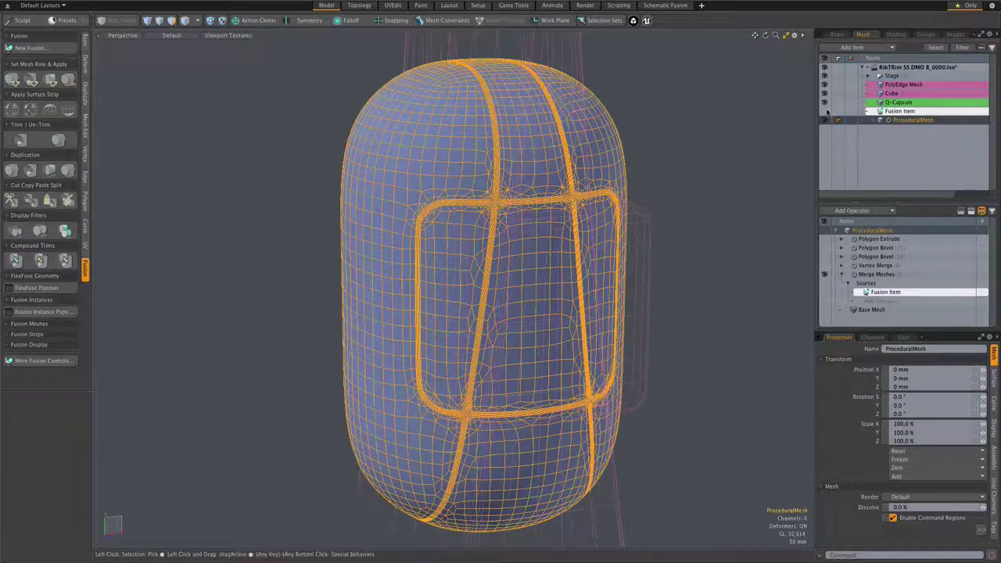
left_click(823, 85)
left_click(823, 93)
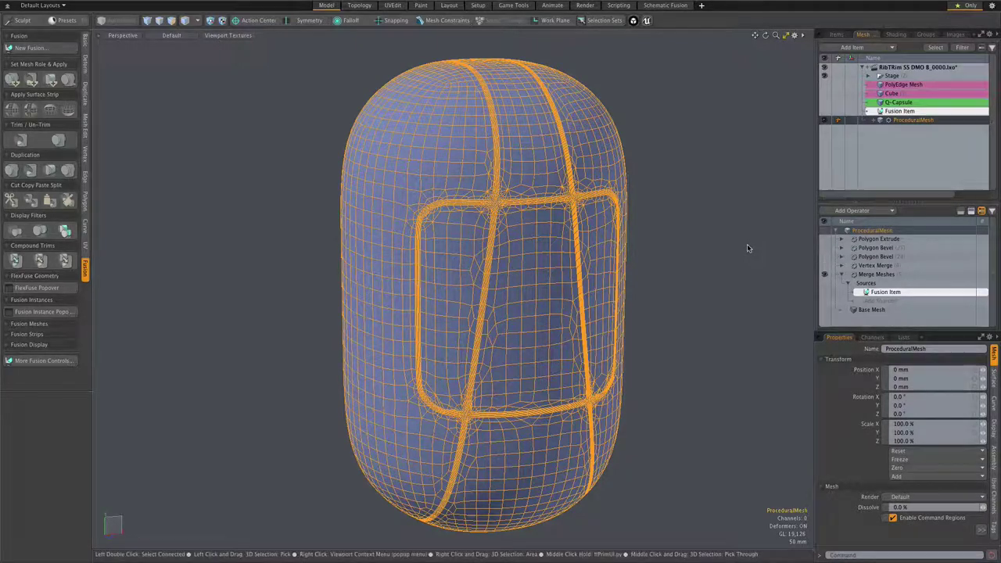
Step: Change the Vertex Merge operator's Distance from 10 um to 1 um
left_click(856, 266)
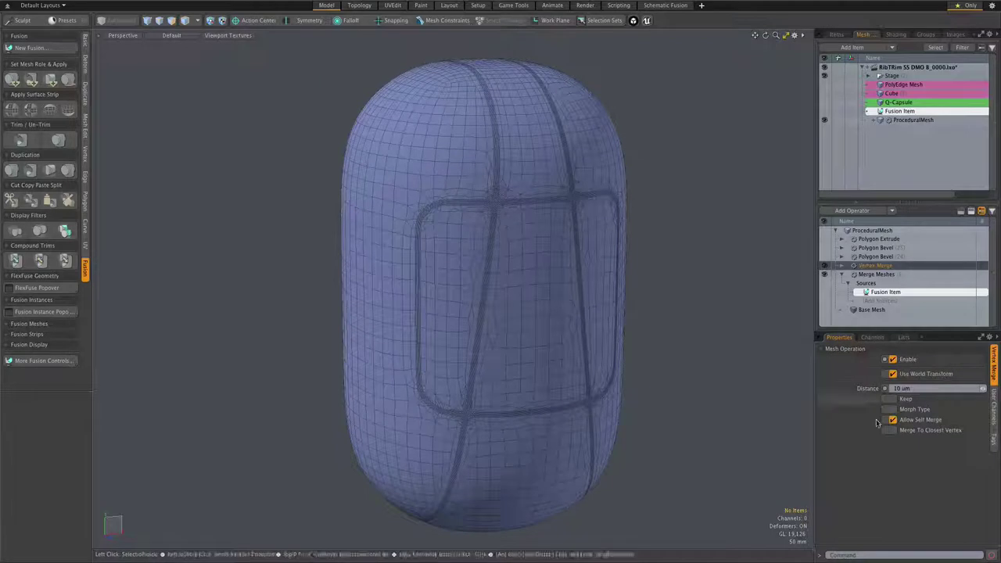
left_click(915, 388)
type("1um")
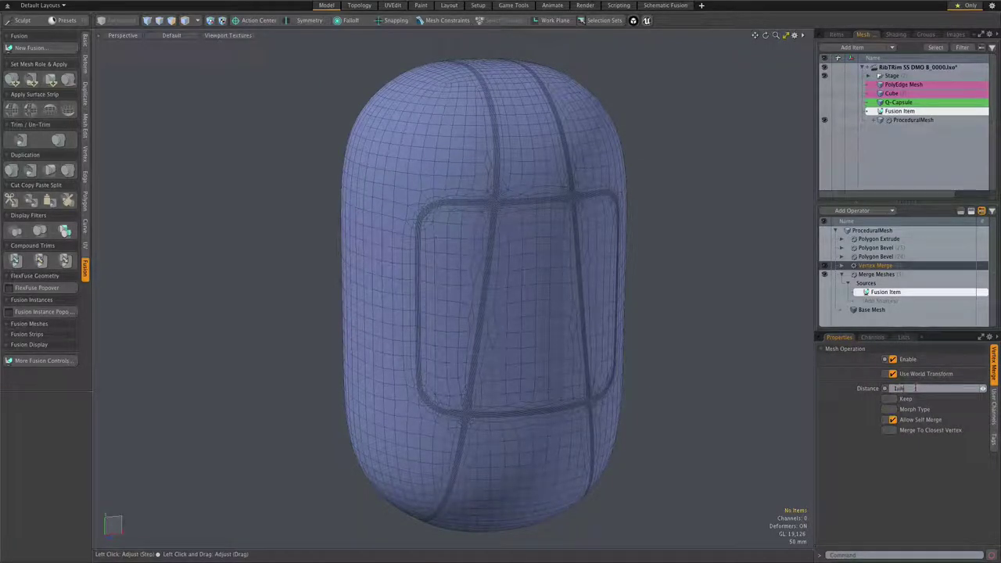
key("Return")
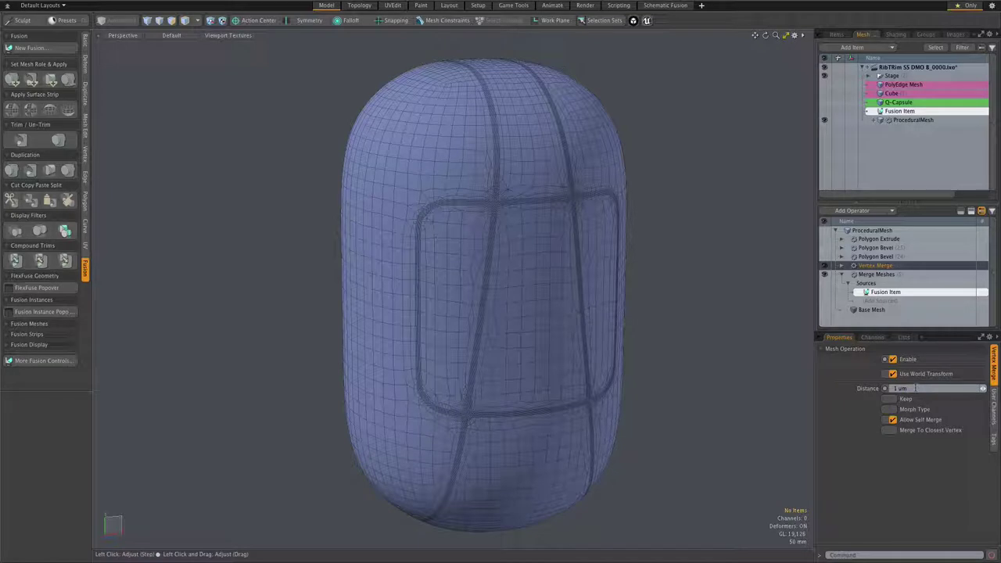
scroll(486, 195, "up", 3)
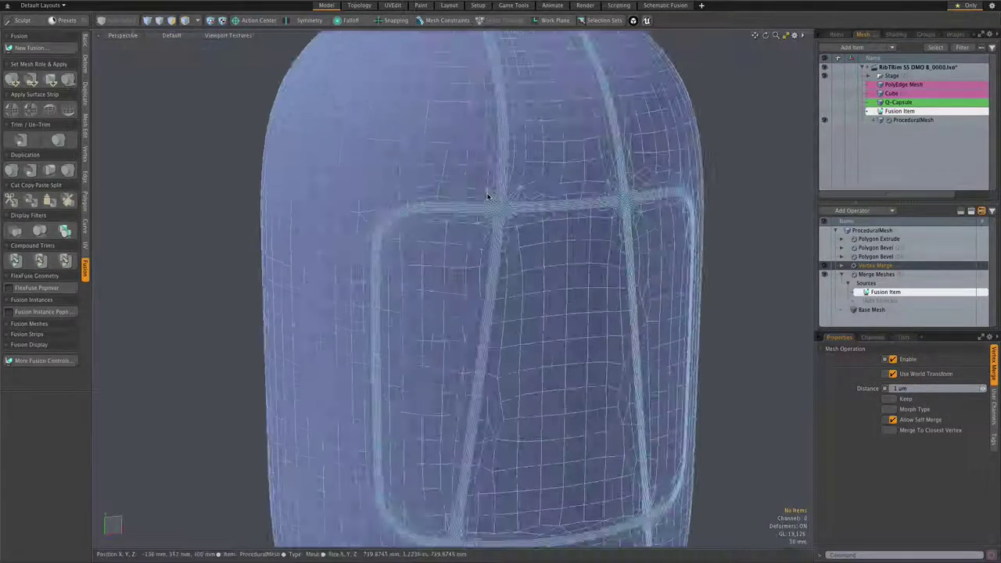
scroll(487, 196, "up", 3)
scroll(477, 206, "up", 2)
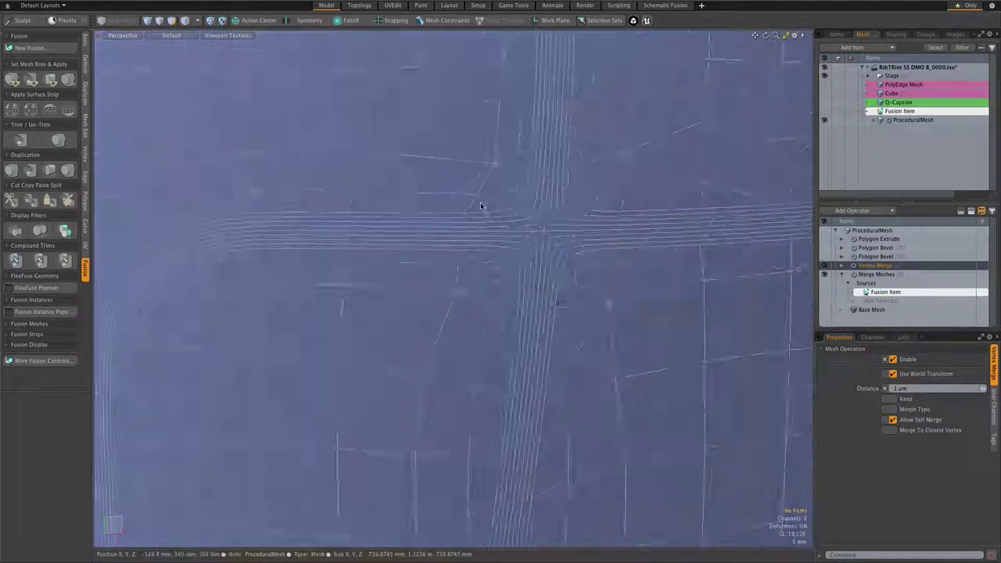
scroll(481, 206, "down", 3)
scroll(399, 202, "up", 3)
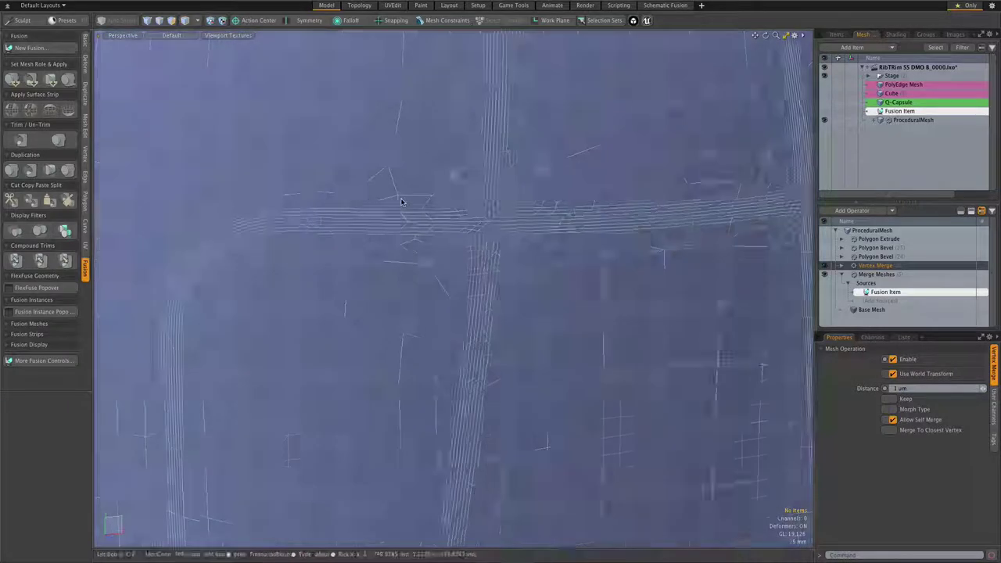
scroll(401, 202, "down", 5)
scroll(667, 223, "down", 1)
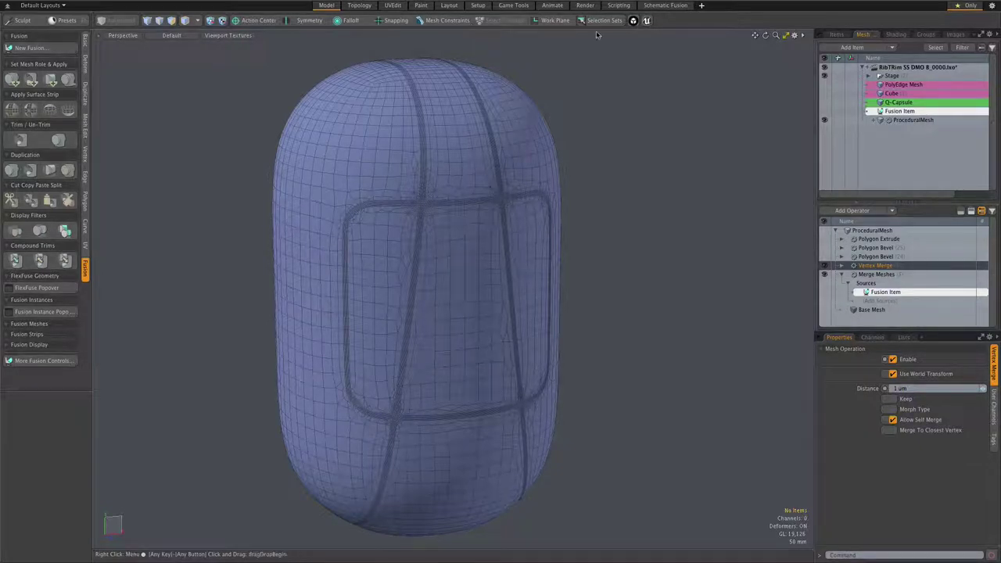
Step: Open the Selection Sets panel for ProceduralMesh in Polygon mode
left_click(633, 20)
left_click(584, 105)
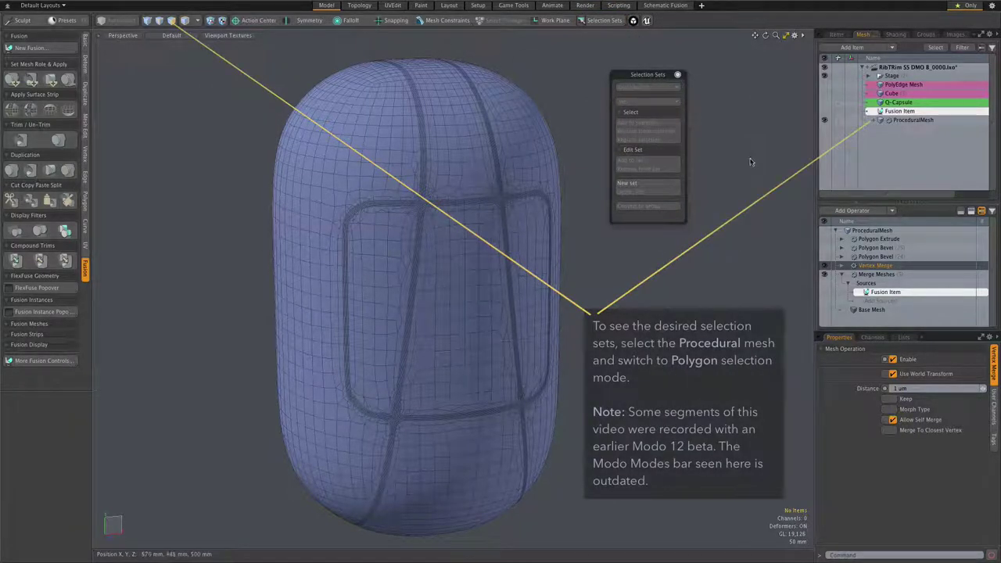
left_click(917, 122)
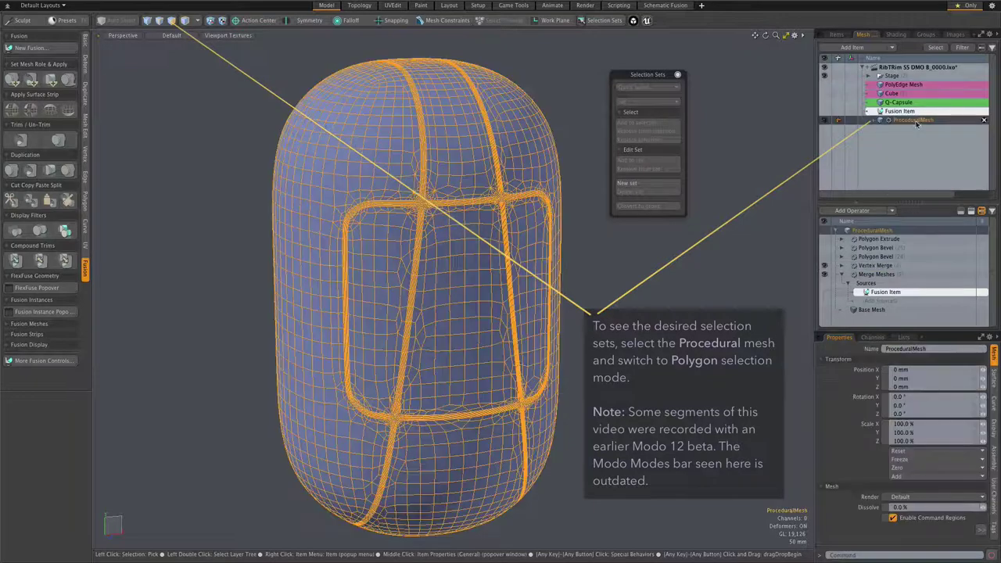
key("3")
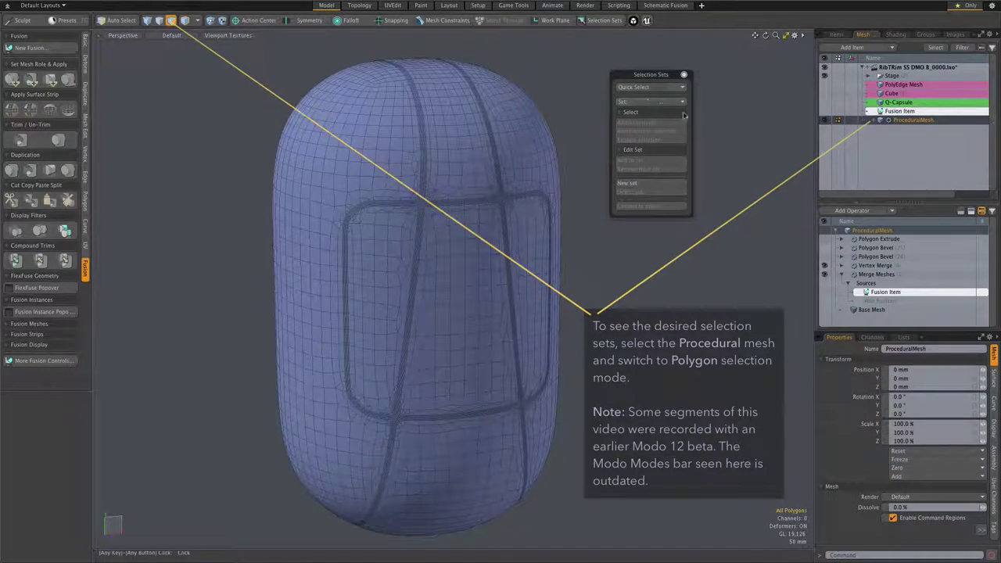
Step: Cycle through the stored polygon sets Q-Capsule 000, Q-Capsule 002 and Fusion Item Strips
left_click(661, 90)
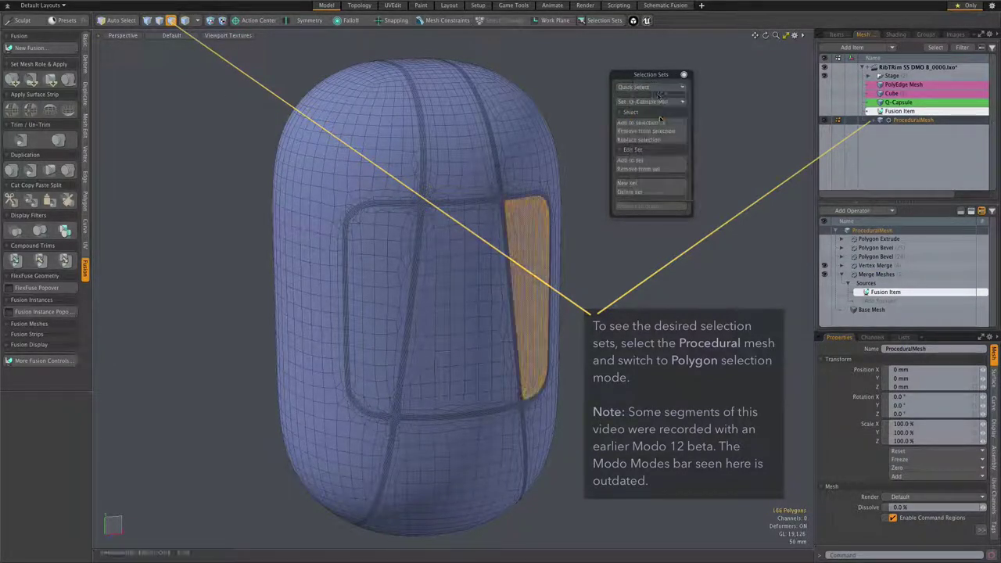
left_click(658, 97)
left_click(657, 89)
left_click(656, 96)
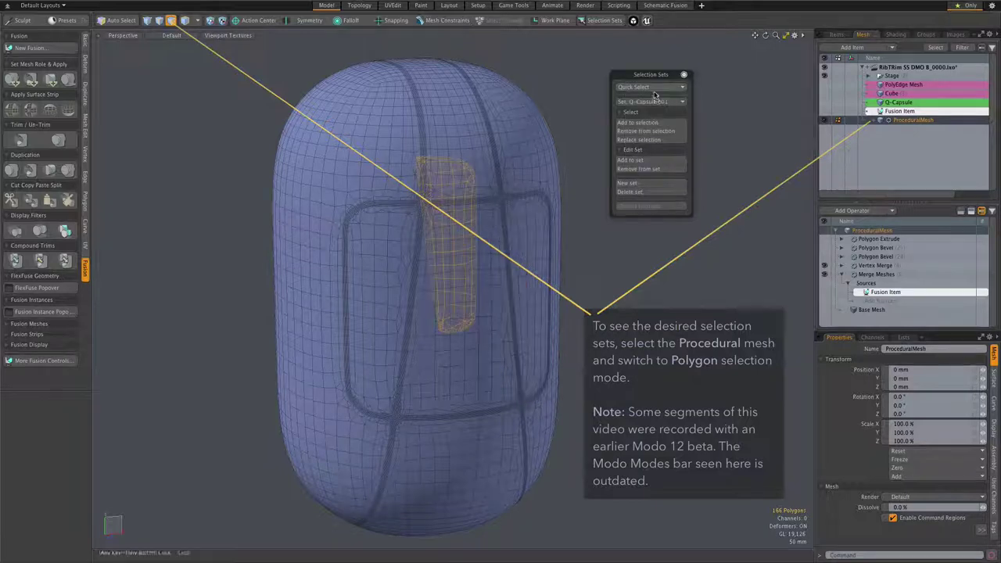
left_click(654, 89)
left_click(653, 93)
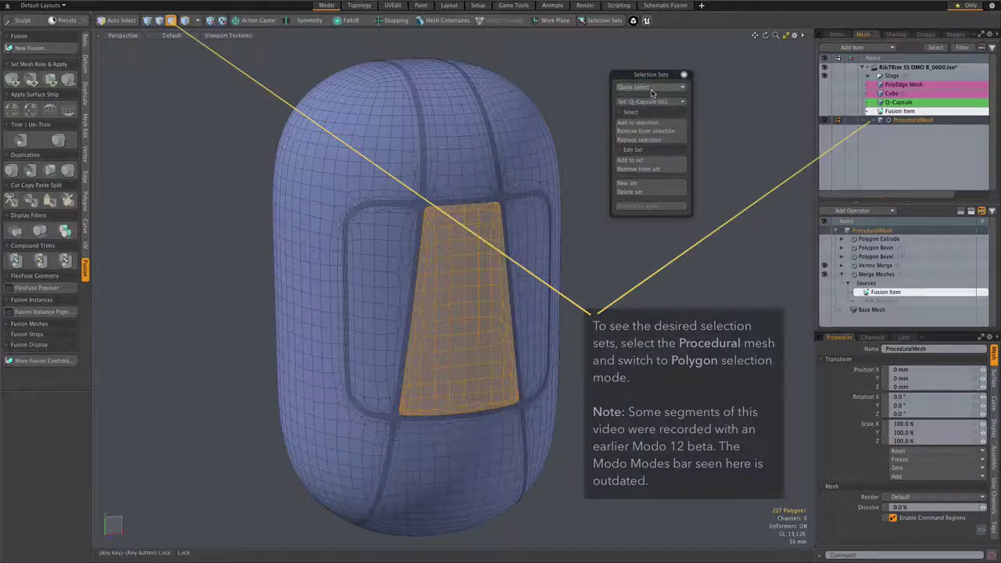
left_click(653, 92)
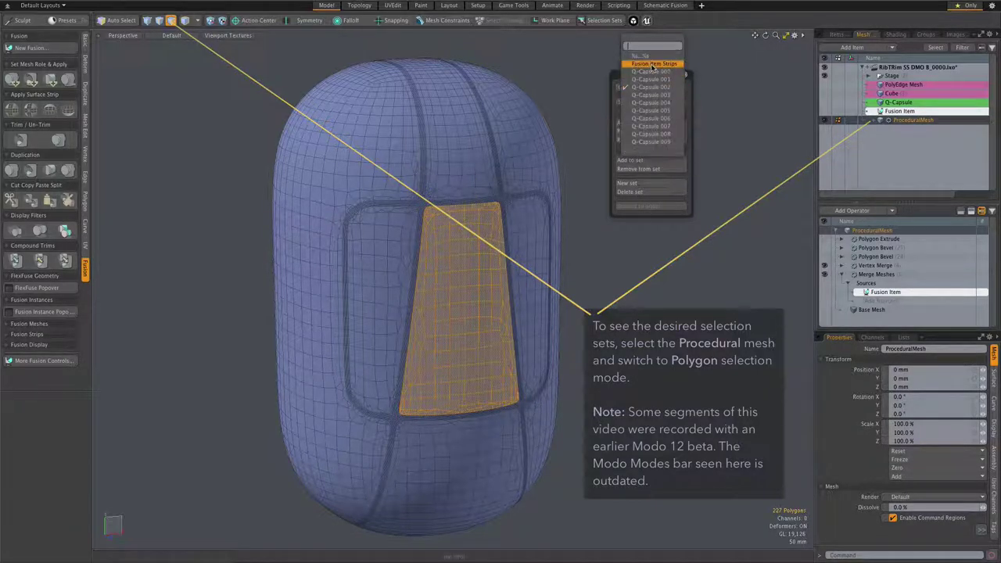
left_click(654, 67)
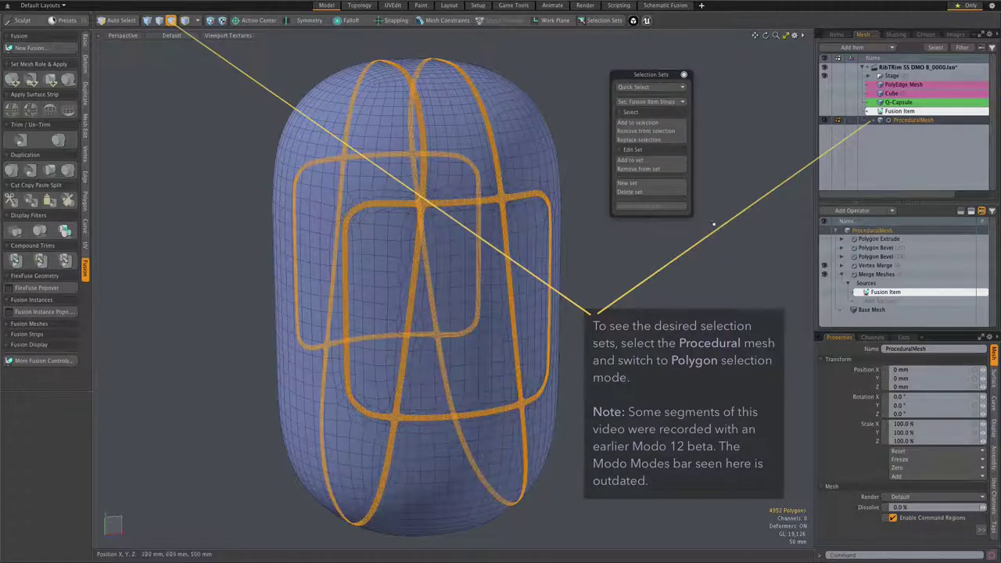
Step: Inspect the selected strips, then target Q-Capsule 002 and clear the selection
left_click_drag(700, 248, 662, 262, "alt")
scroll(510, 206, "up", 3)
scroll(492, 191, "up", 5)
scroll(469, 211, "up", 2)
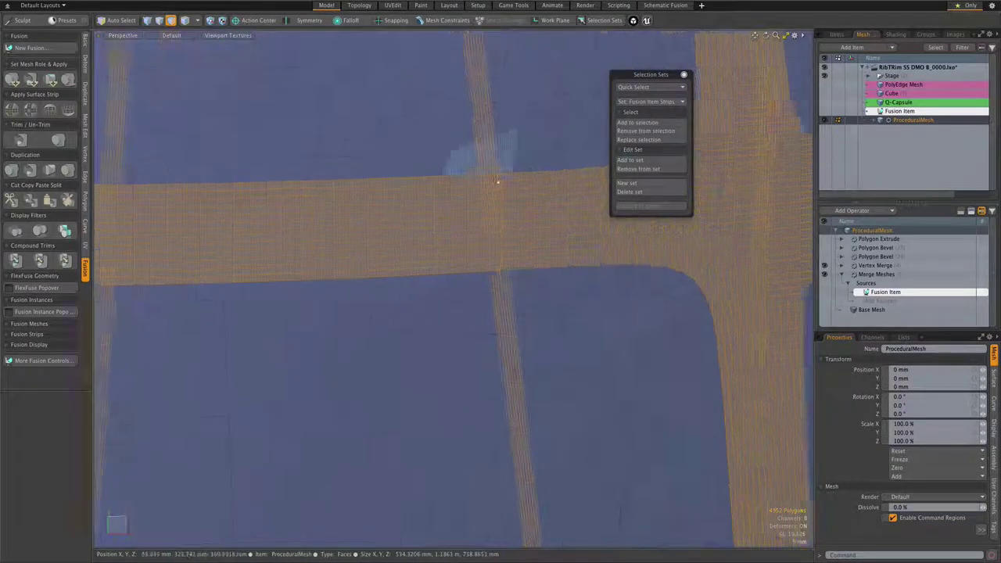
scroll(524, 196, "down", 2)
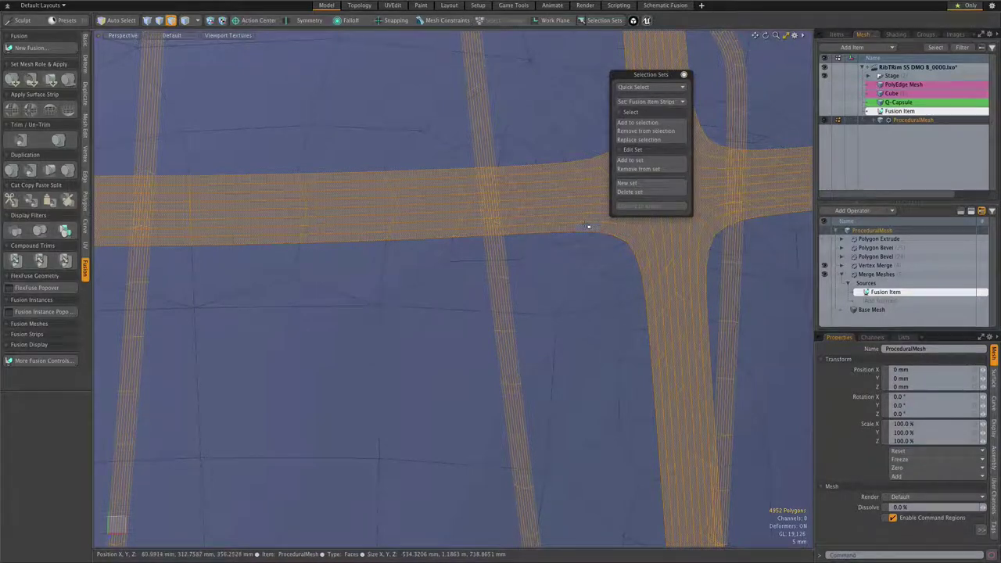
left_click(653, 123)
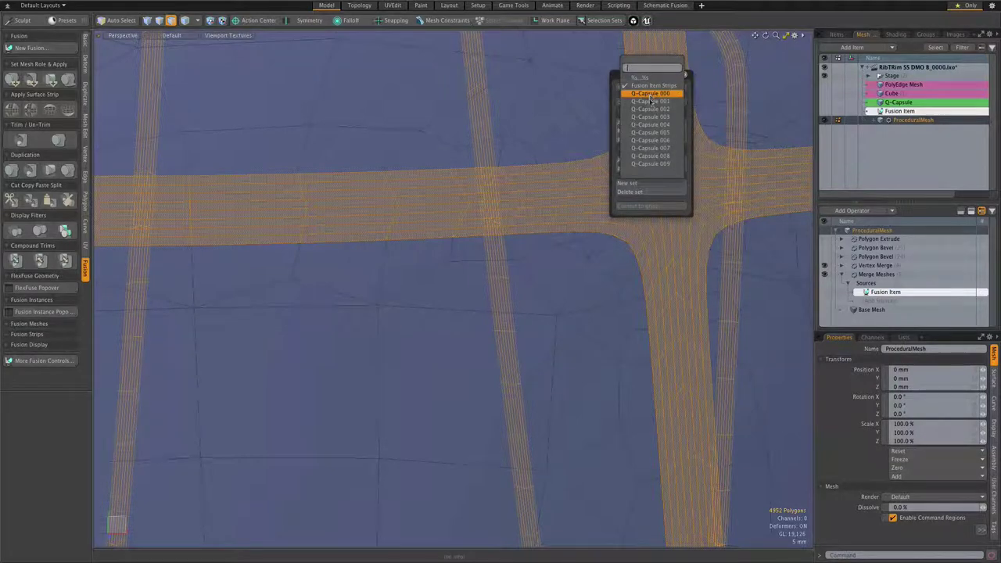
left_click(651, 108)
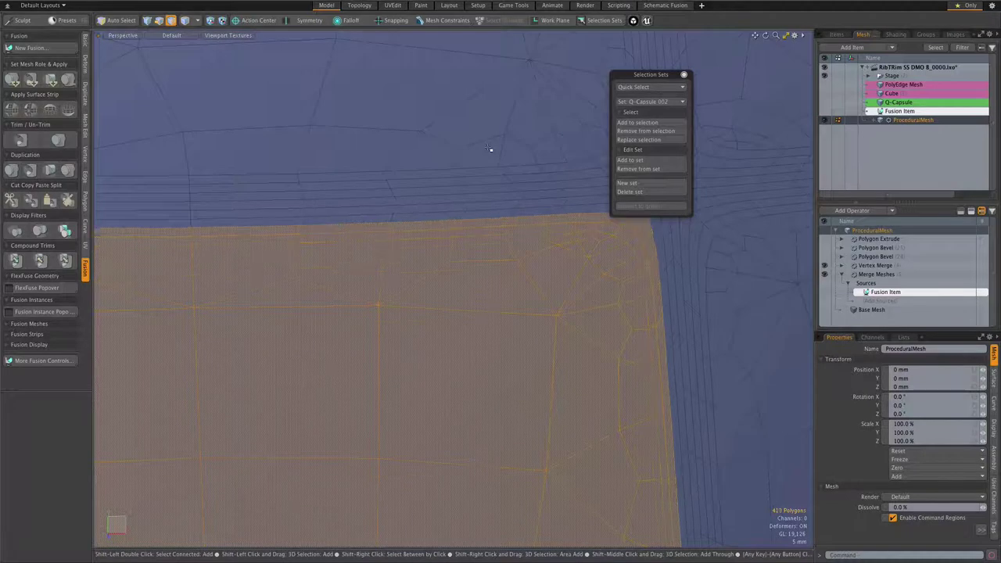
key("a")
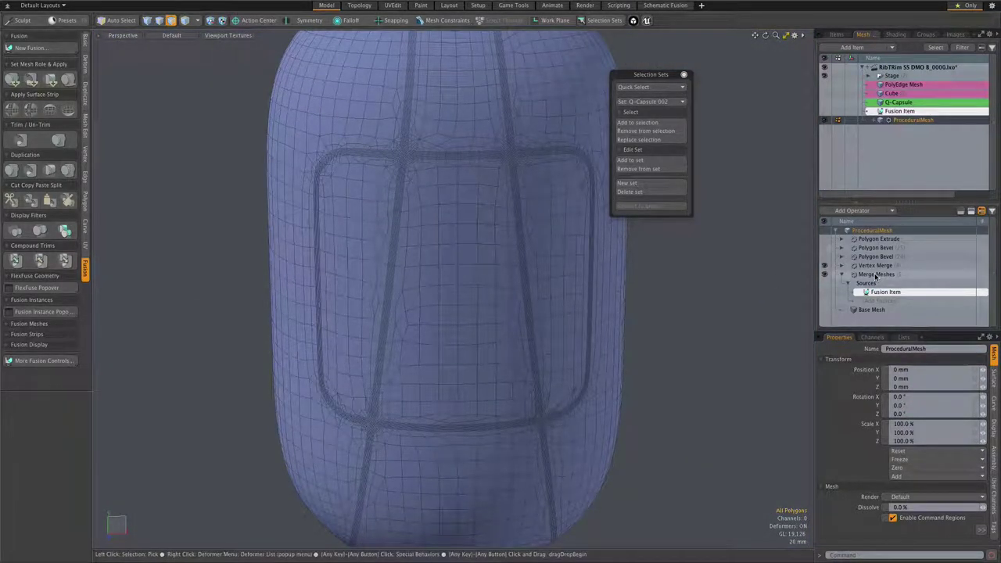
Step: Review the Merge Meshes properties, confirming Normal Maps is unchecked while other maps stay on
left_click(875, 274)
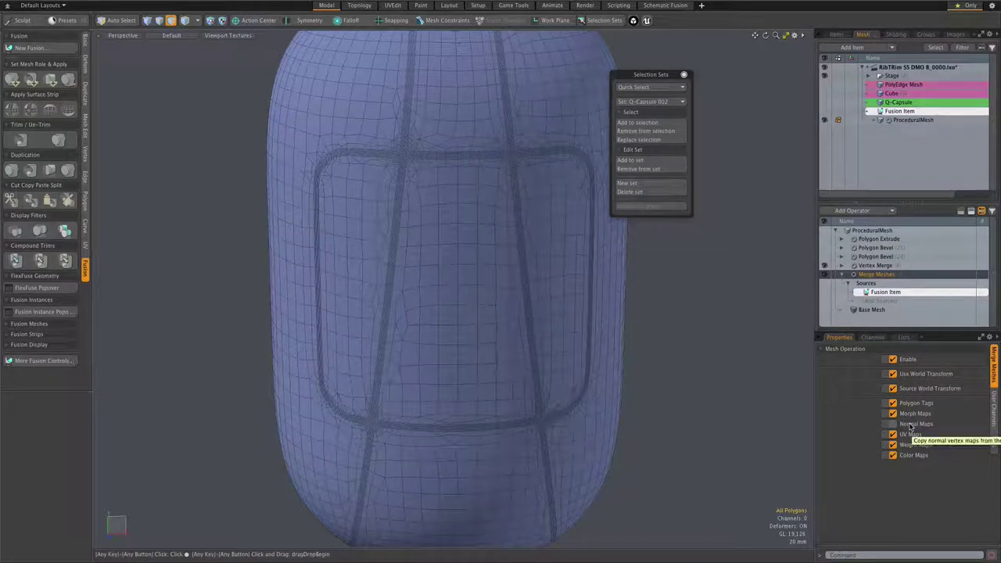
scroll(523, 425, "up", 10)
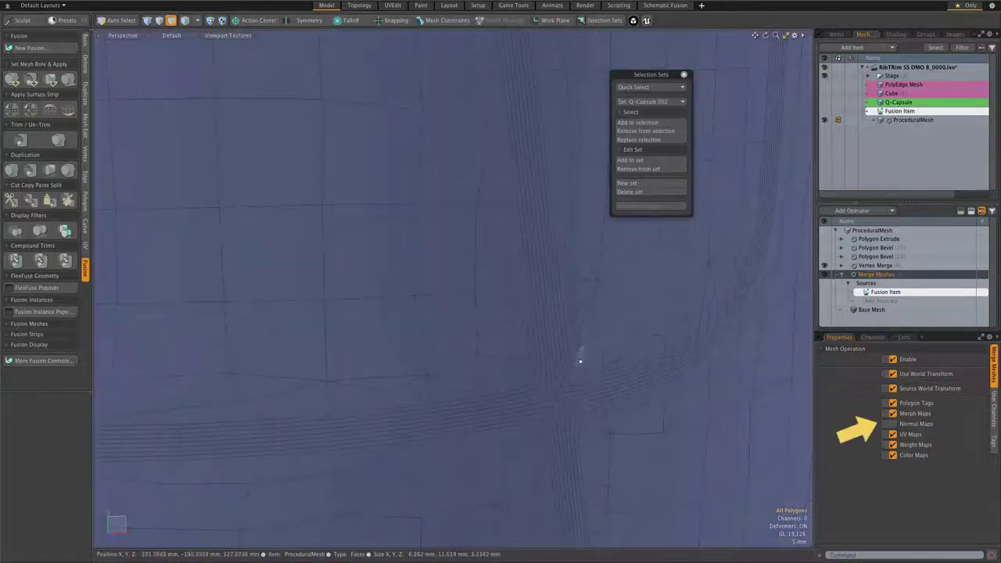
scroll(582, 413, "down", 10)
scroll(581, 406, "down", 3)
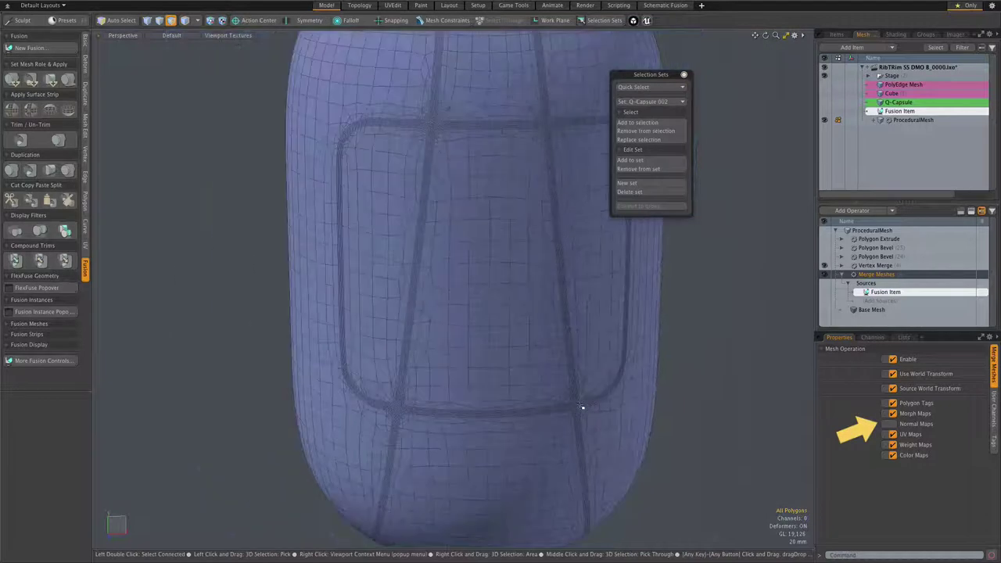
Step: Expand the second Polygon Bevel and inspect its two Select By Selection Set steps
left_click(841, 258)
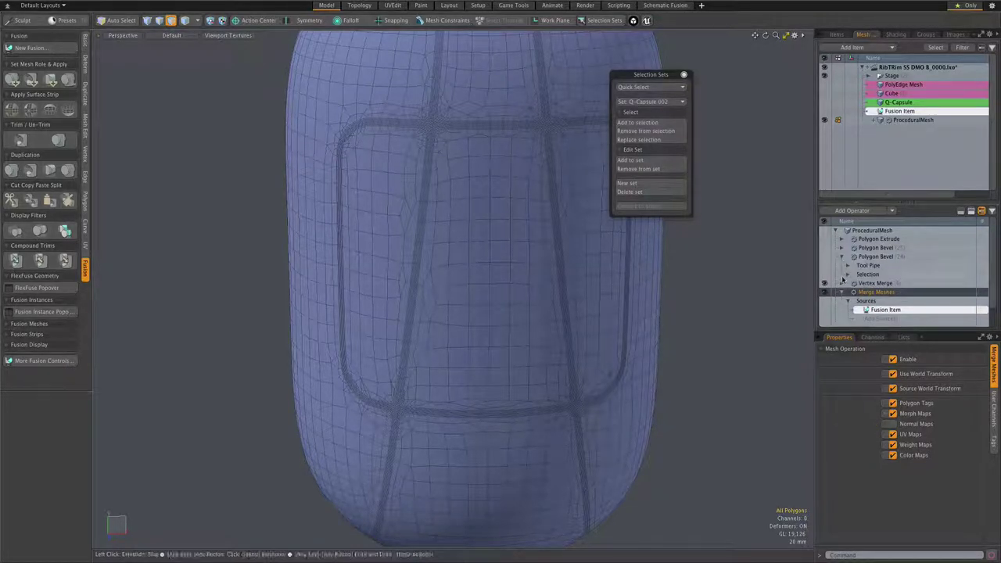
left_click(847, 274)
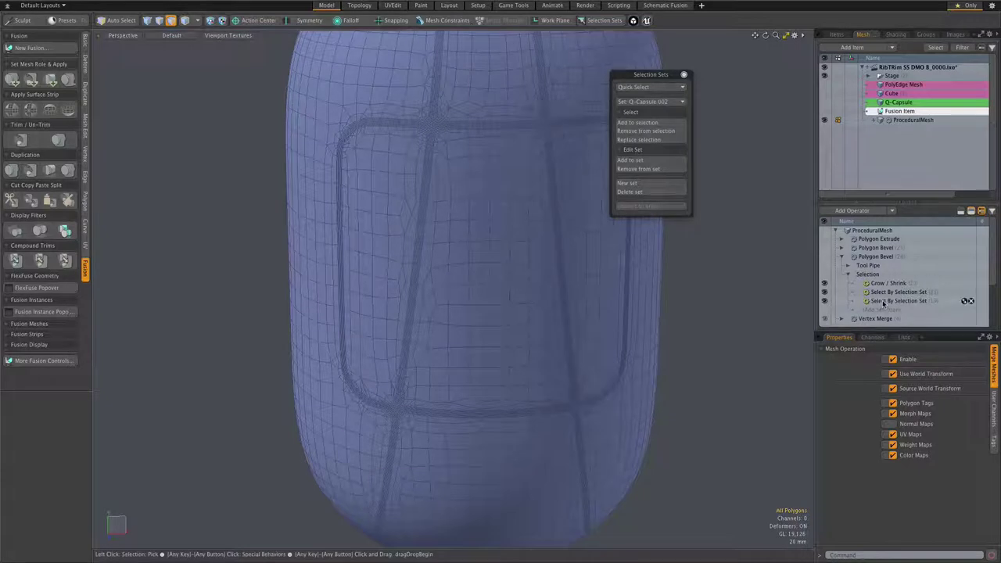
left_click(883, 302)
left_click_drag(883, 302, 872, 302)
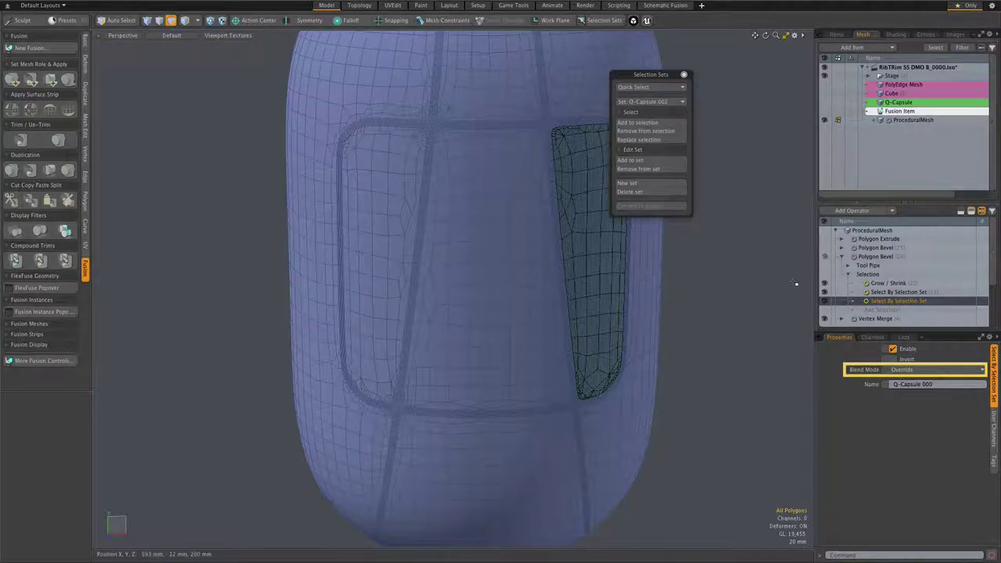
left_click(871, 293)
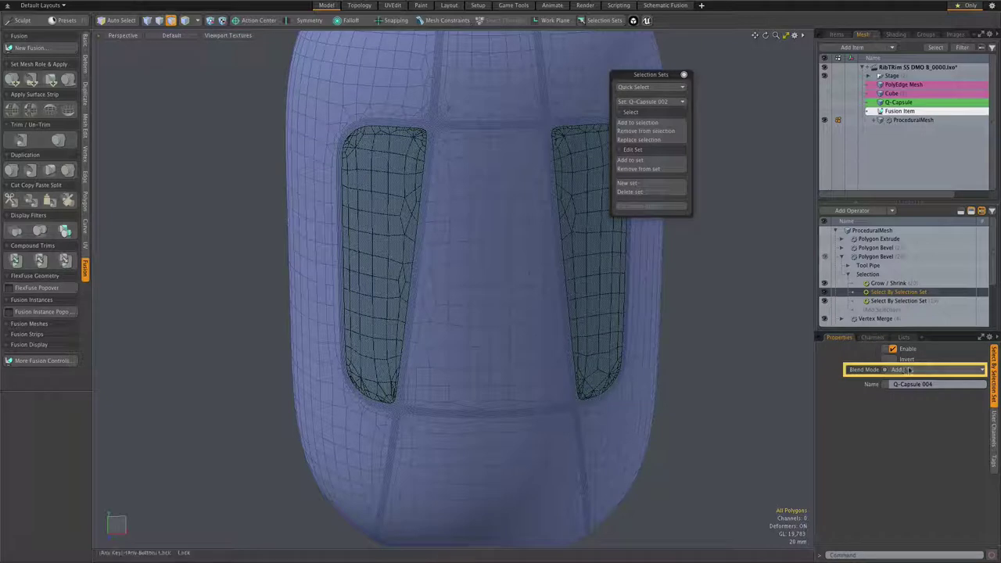
Step: Toggle the window Grow / Shrink step, then show the Polygon Bevel's -77 mm shift from the front
left_click(888, 283)
scroll(387, 109, "up", 5)
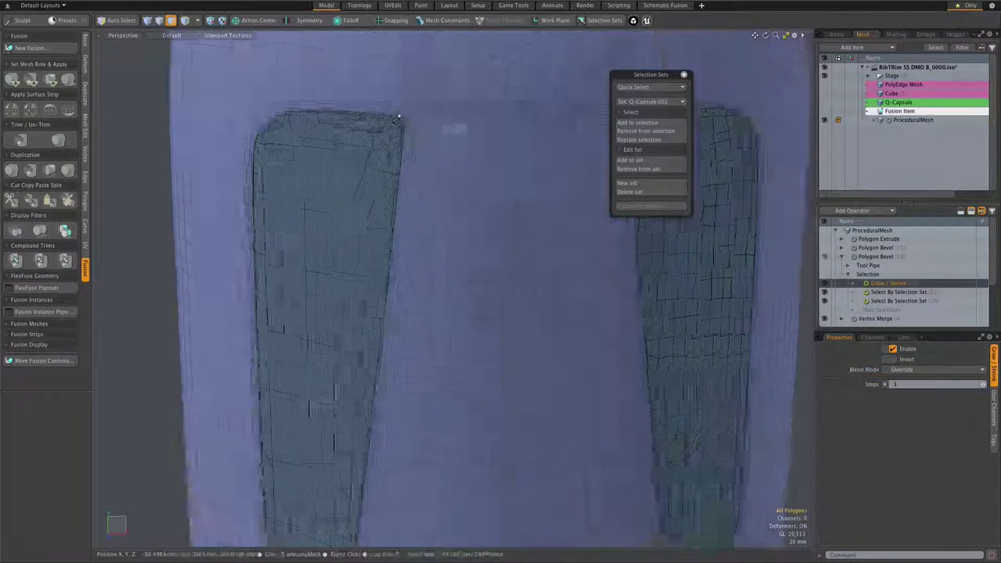
scroll(387, 110, "up", 2)
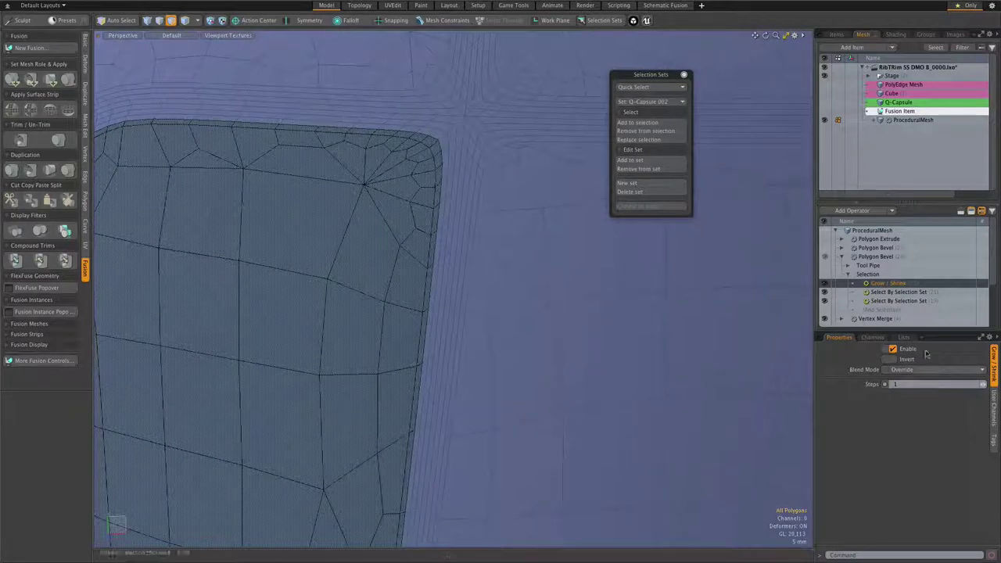
left_click(824, 284)
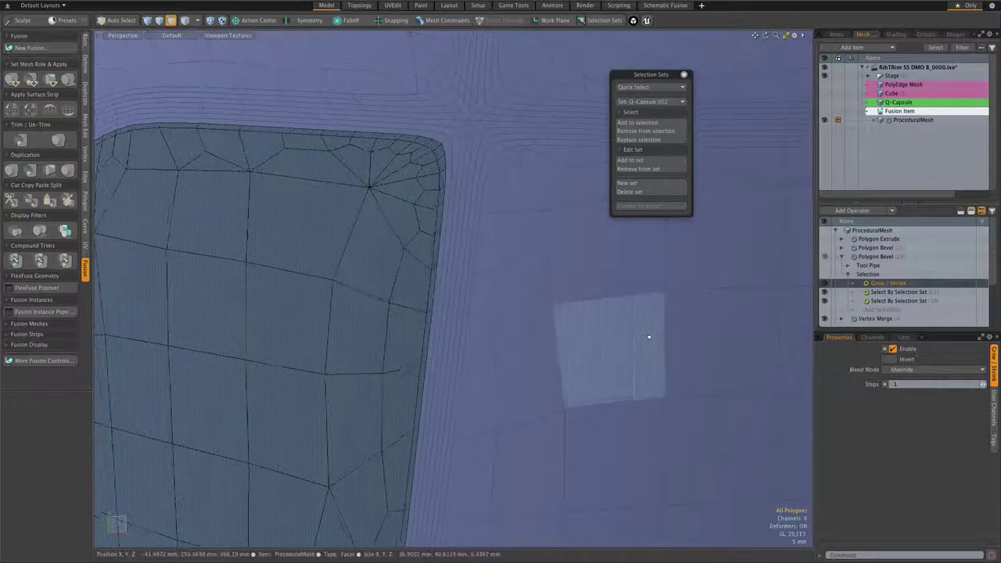
scroll(649, 336, "down", 3)
scroll(647, 336, "down", 4)
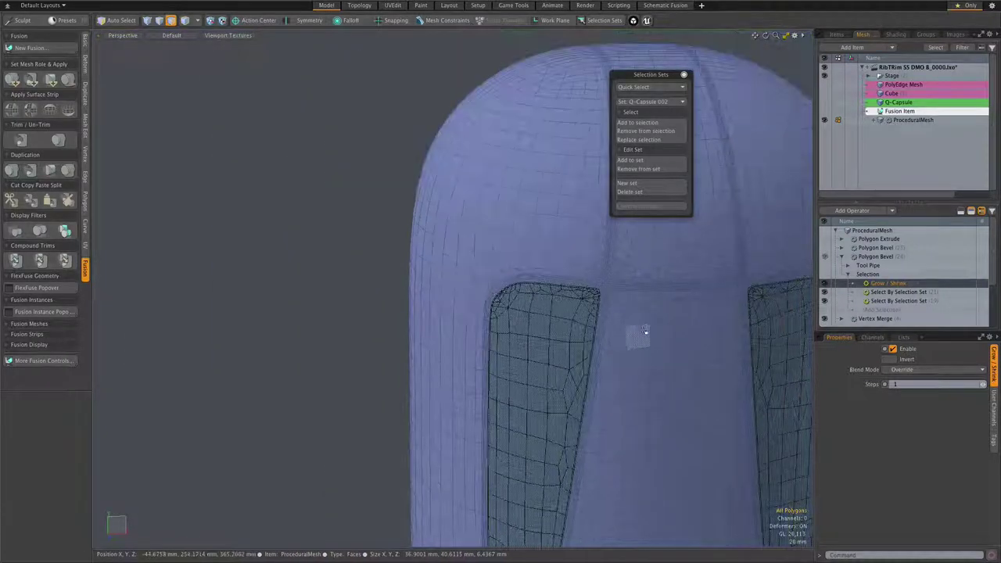
left_click_drag(645, 332, 558, 273, "alt")
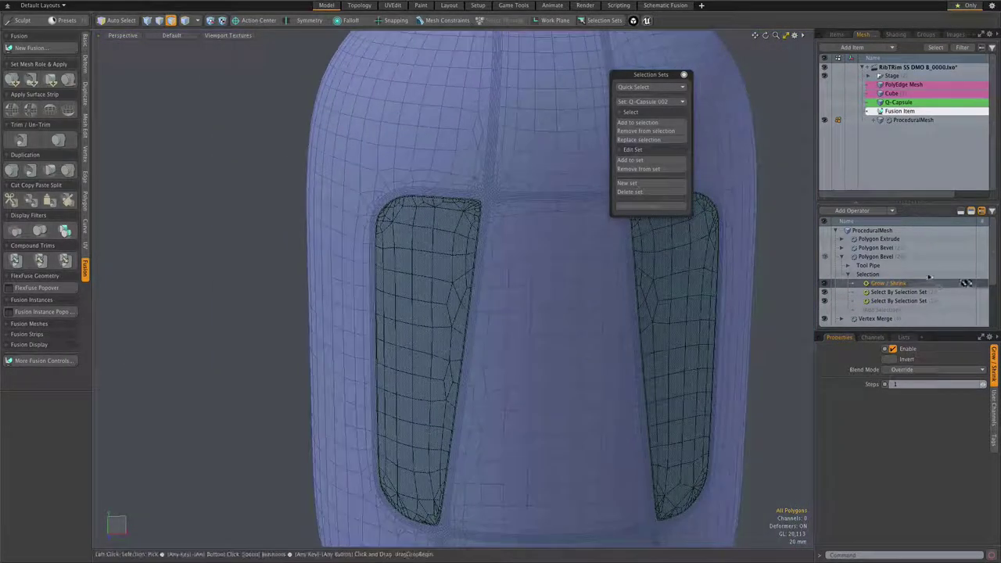
left_click(862, 258)
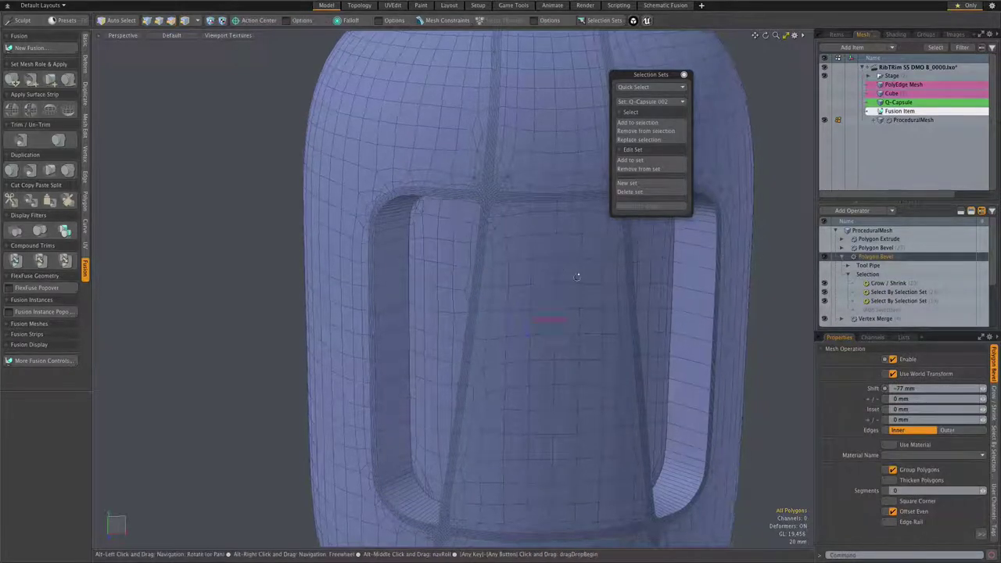
mouse_move(602, 282)
left_mouse_down("alt")
mouse_move(563, 250)
mouse_move(618, 273)
left_mouse_up("alt")
scroll(474, 203, "up", 5)
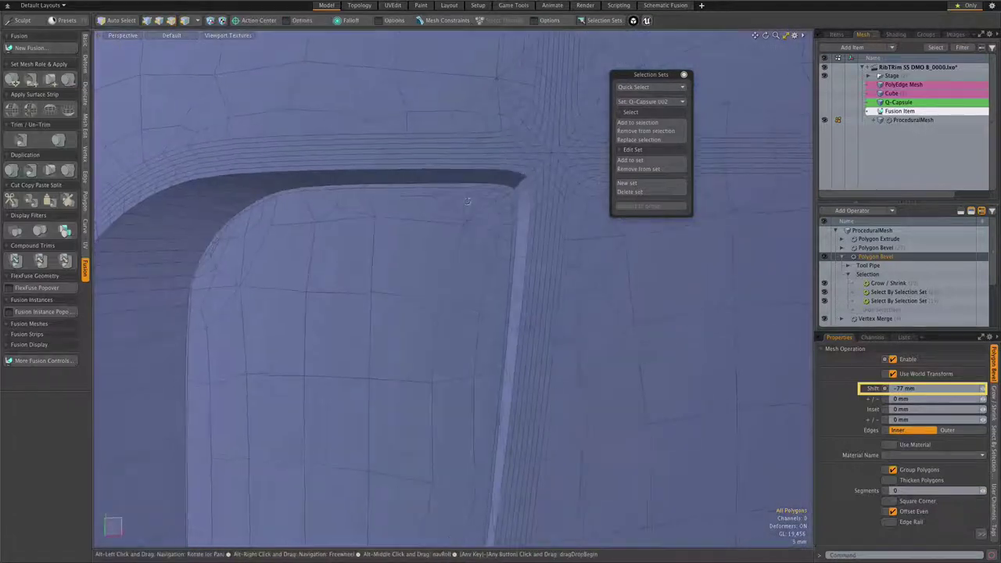
scroll(507, 189, "up", 4)
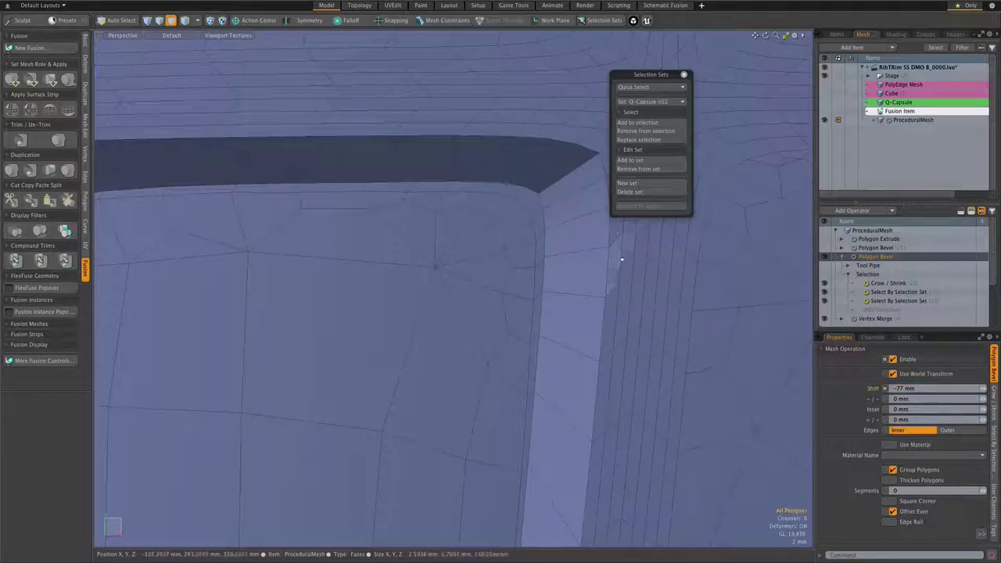
scroll(491, 269, "down", 8)
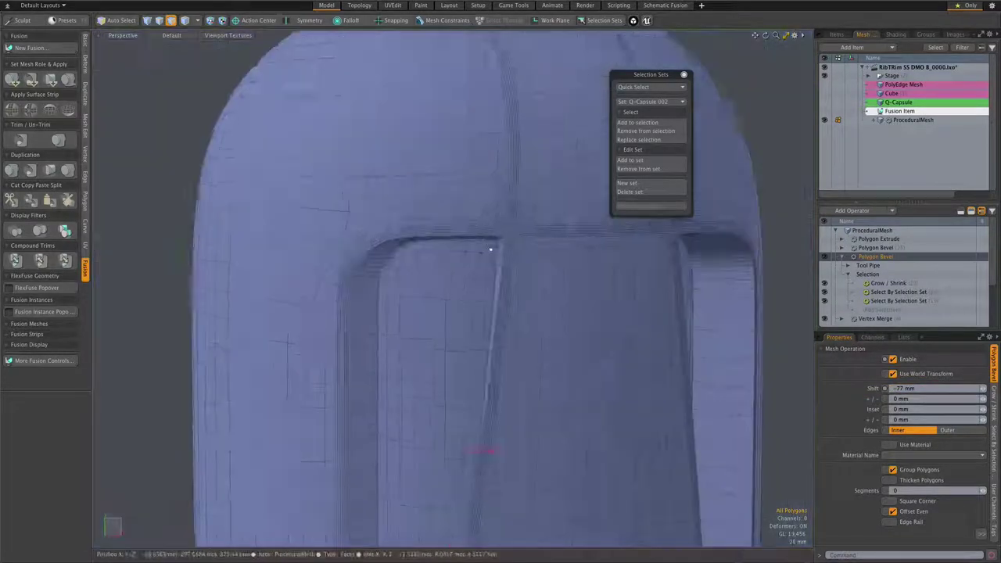
key("F8")
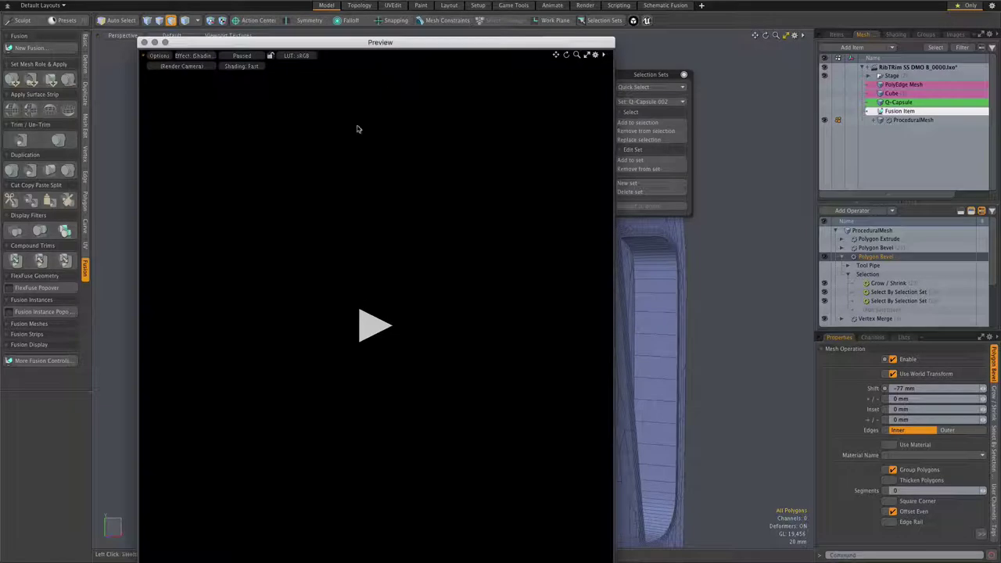
left_click(372, 335)
left_click_drag(289, 41, 171, 0)
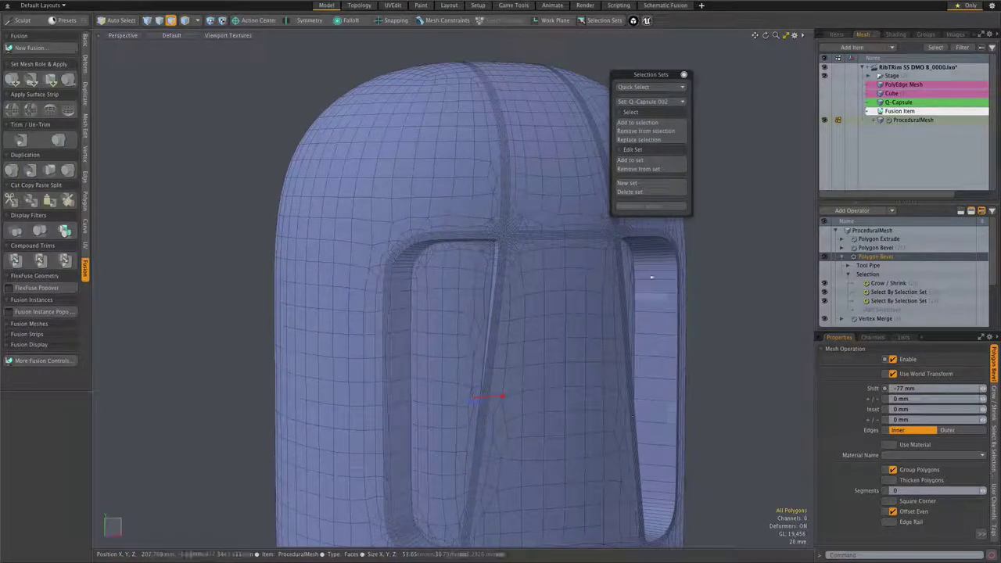
Step: Expand the strip bevel's selection steps and inspect the Fusion Item Strips polygons from several angles
left_click_drag(660, 75, 754, 59)
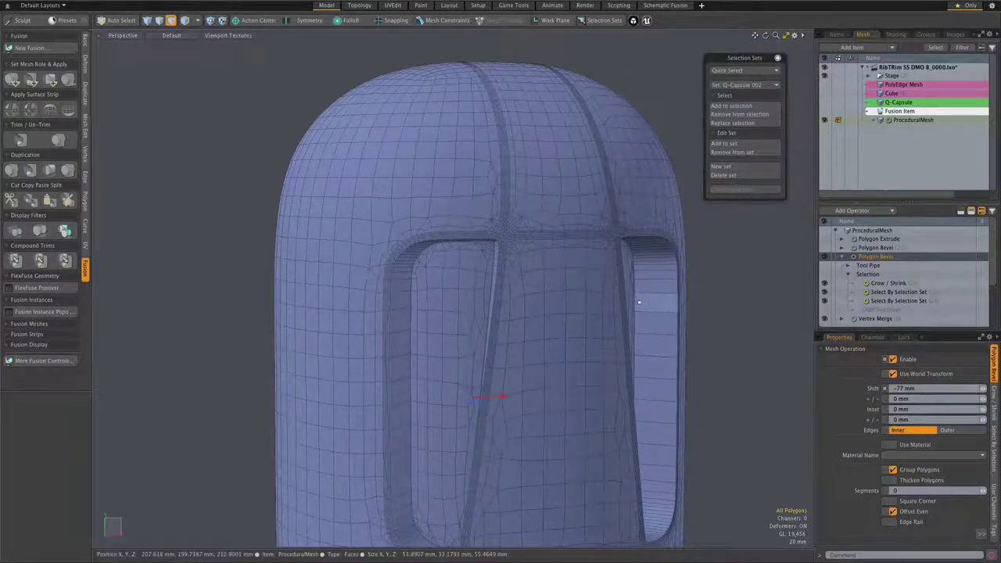
left_click(841, 248)
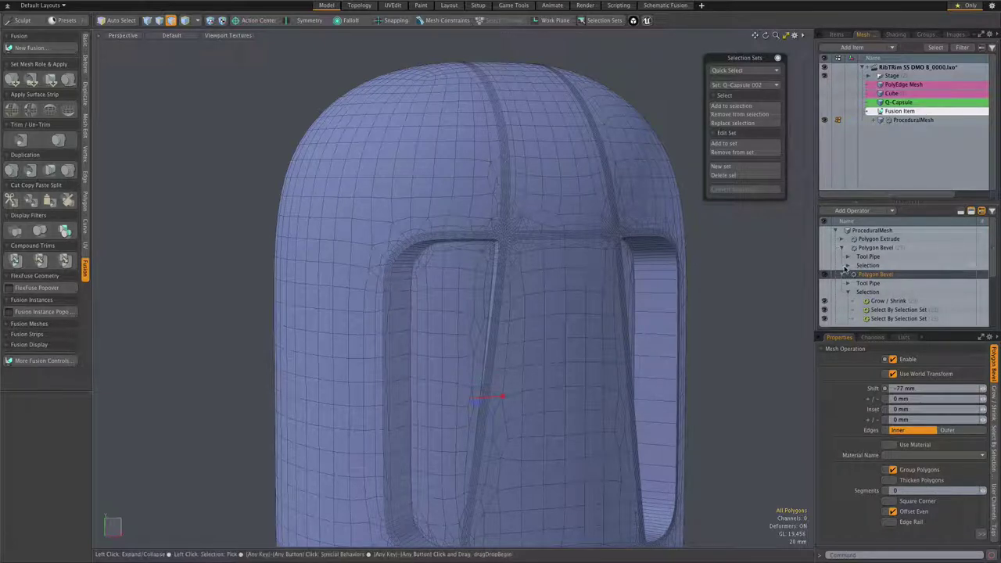
left_click(847, 266)
left_click(898, 283)
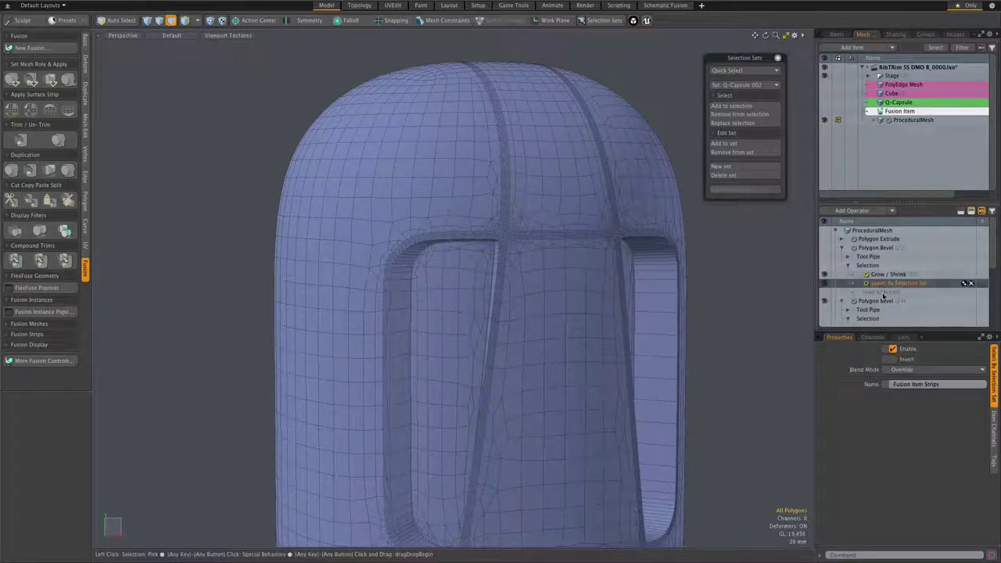
left_click(823, 249)
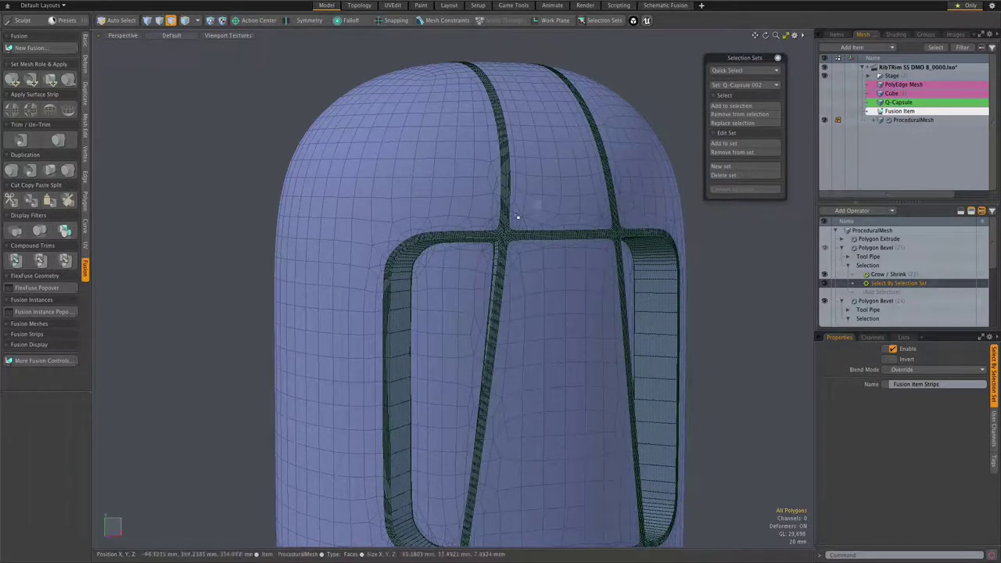
scroll(495, 217, "up", 5)
scroll(446, 310, "up", 1)
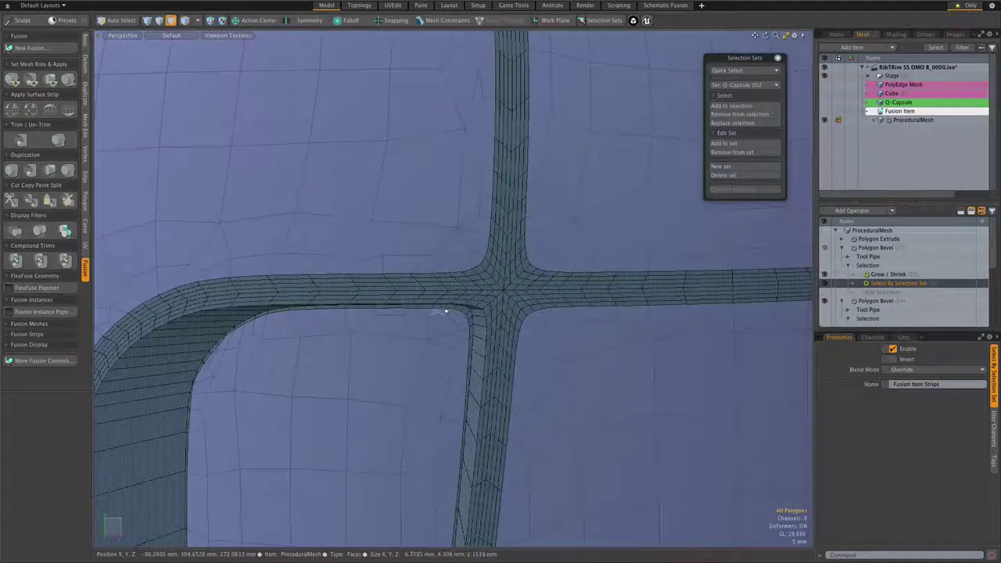
left_click_drag(447, 311, 470, 283, "alt")
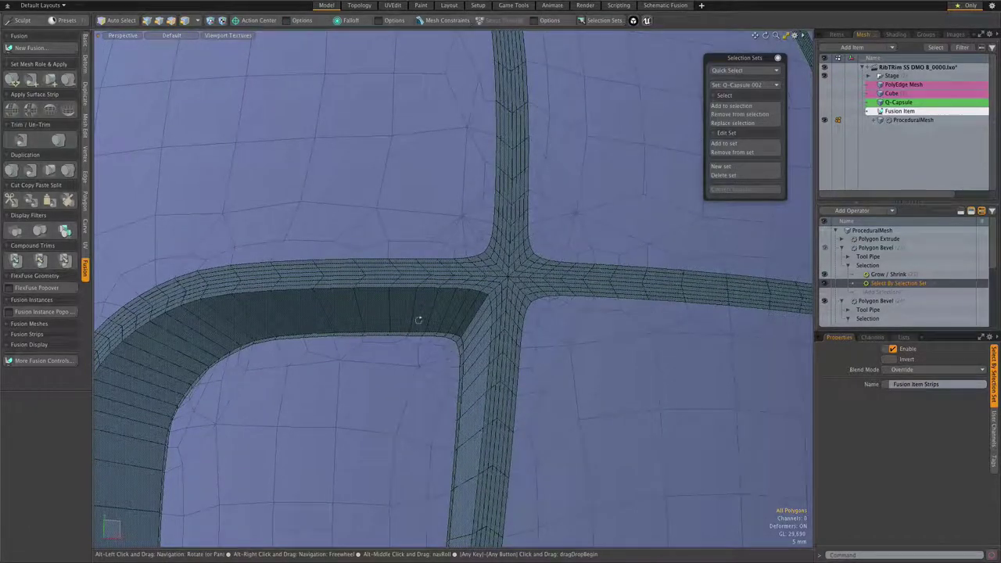
scroll(458, 285, "down", 5)
scroll(422, 291, "up", 3)
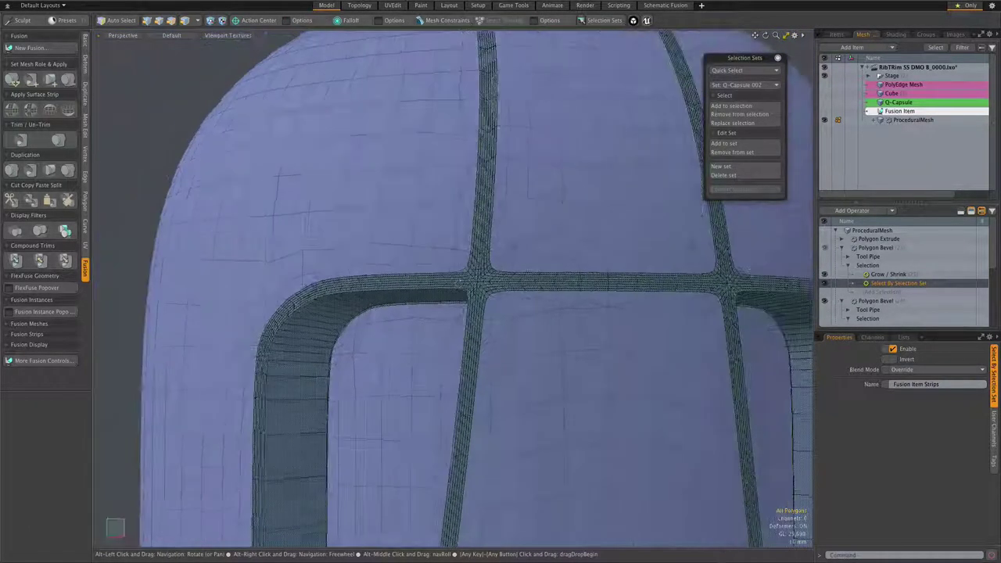
left_click_drag(417, 291, 563, 309, "alt")
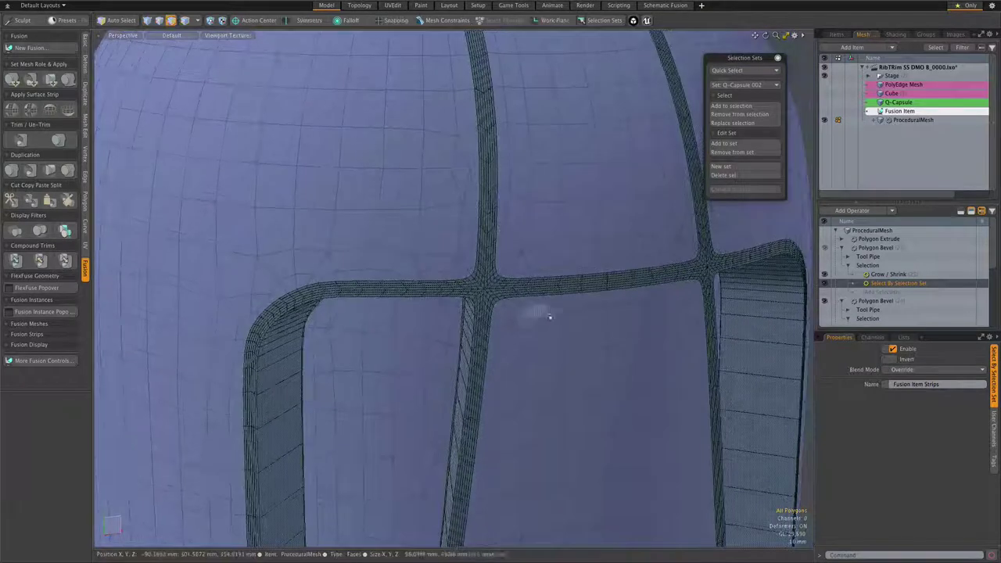
Step: Set the strip Grow / Shrink Steps to -3 and show the bevel's -10 mm shift
left_click(874, 276)
left_click(875, 278)
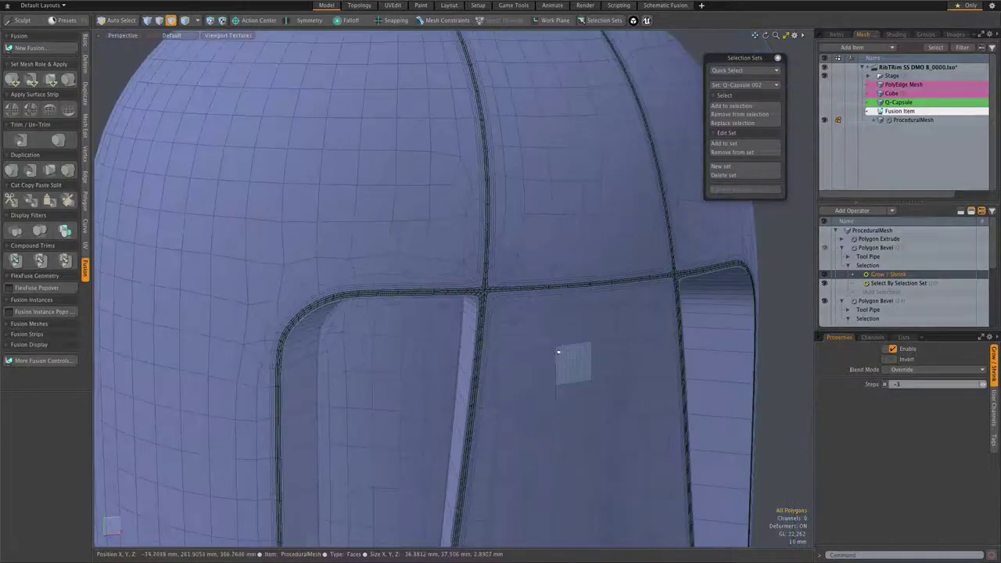
left_click_drag(512, 348, 557, 352, "alt")
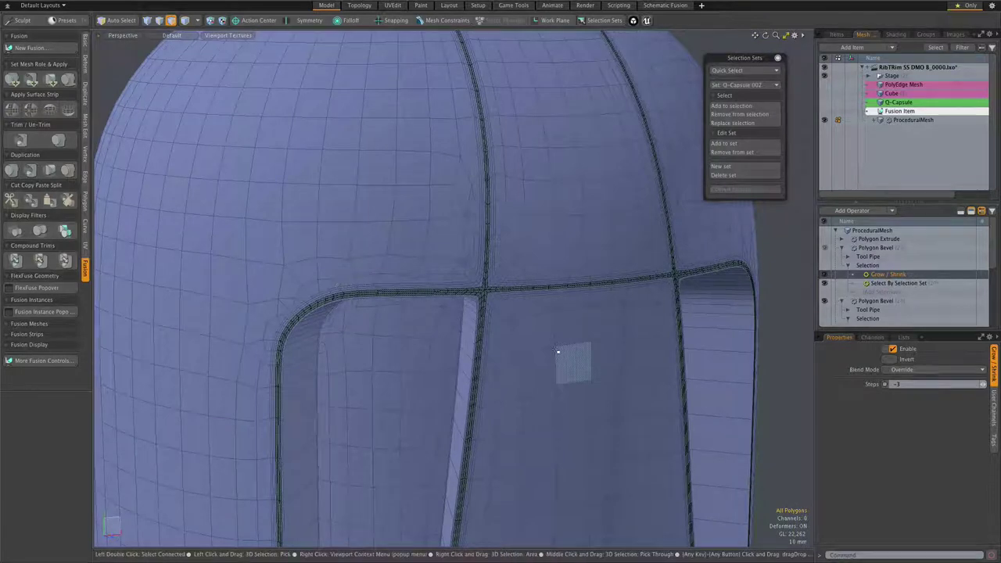
left_click(822, 249)
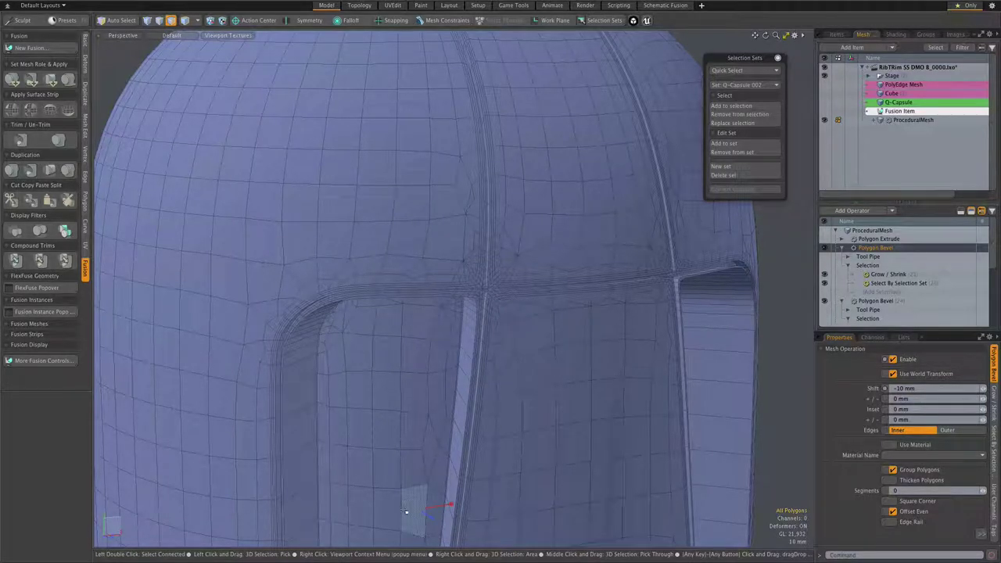
Step: Start a render preview of the capsule with its recessed windows and strip channels
key("F8")
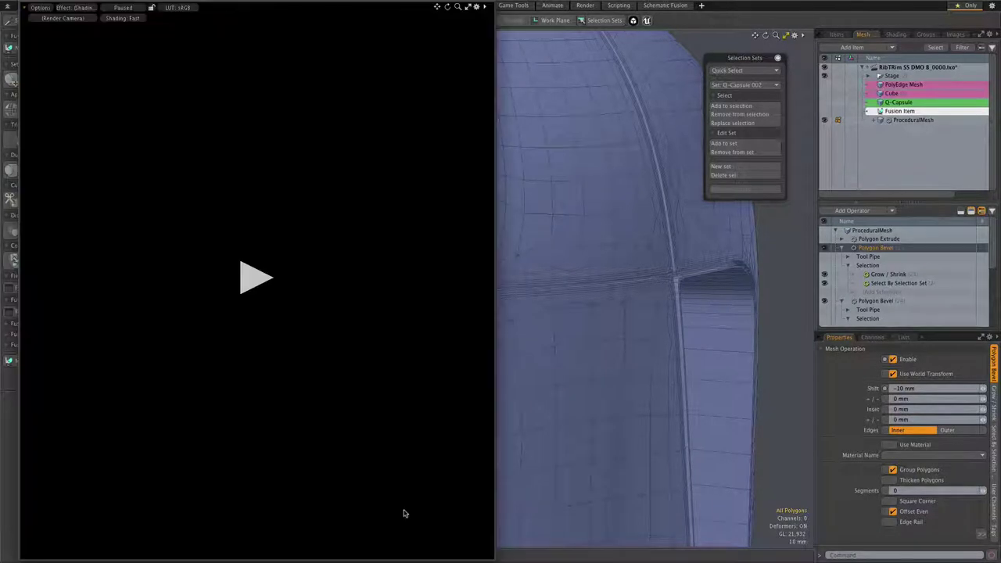
left_click(246, 290)
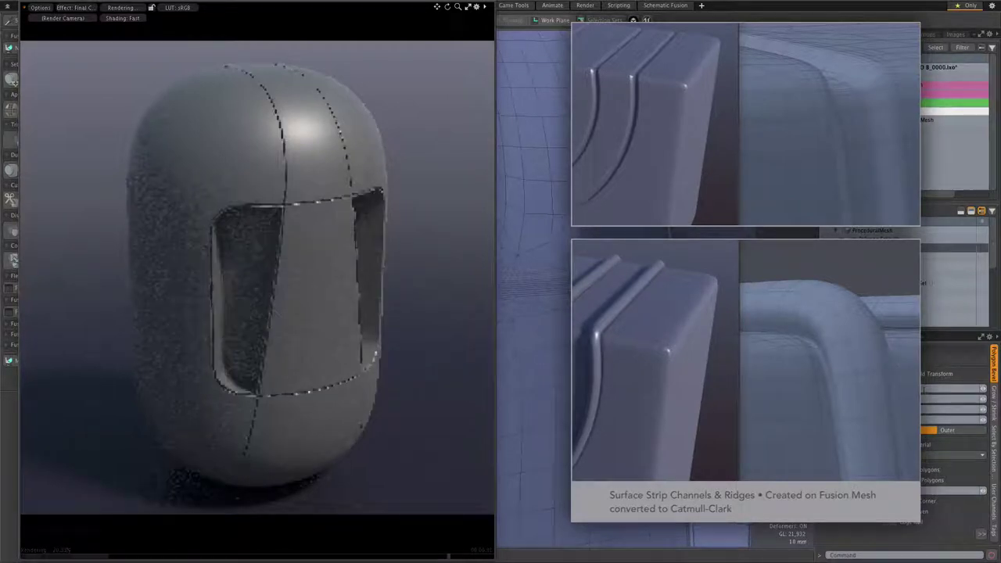
Step: Select the window opening's edge loop and zoom the render in on the recess rim
double_click(253, 203)
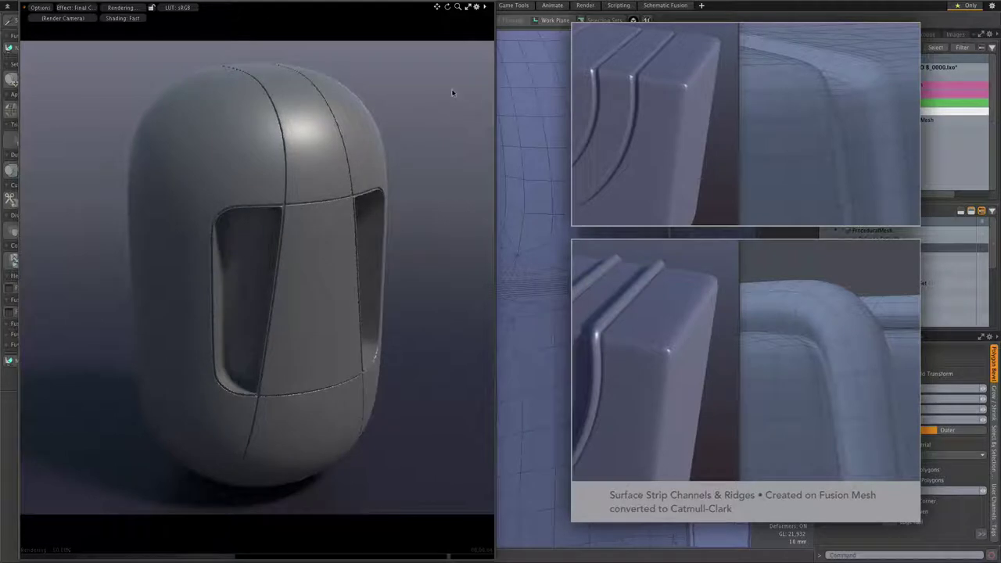
left_click_drag(458, 6, 496, 6)
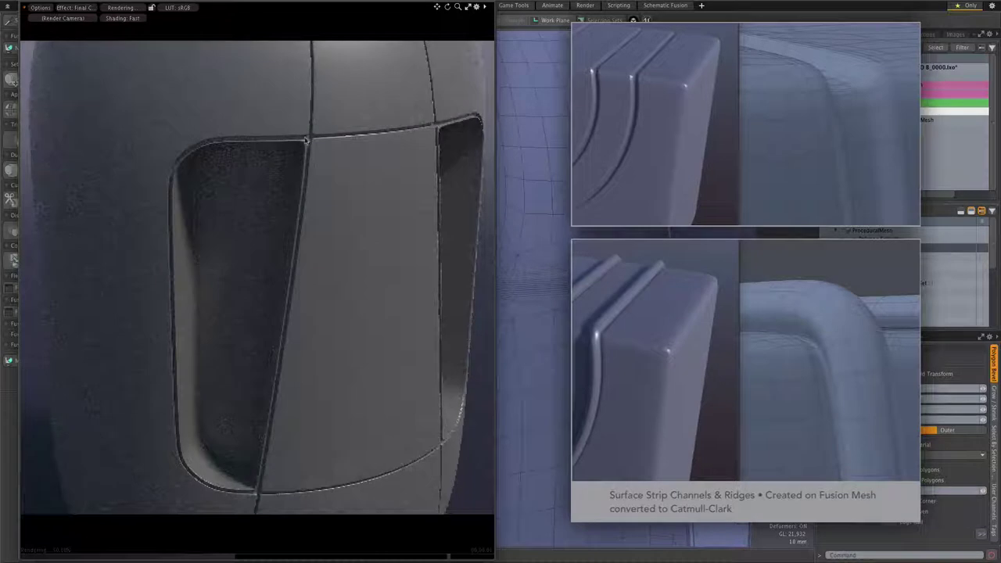